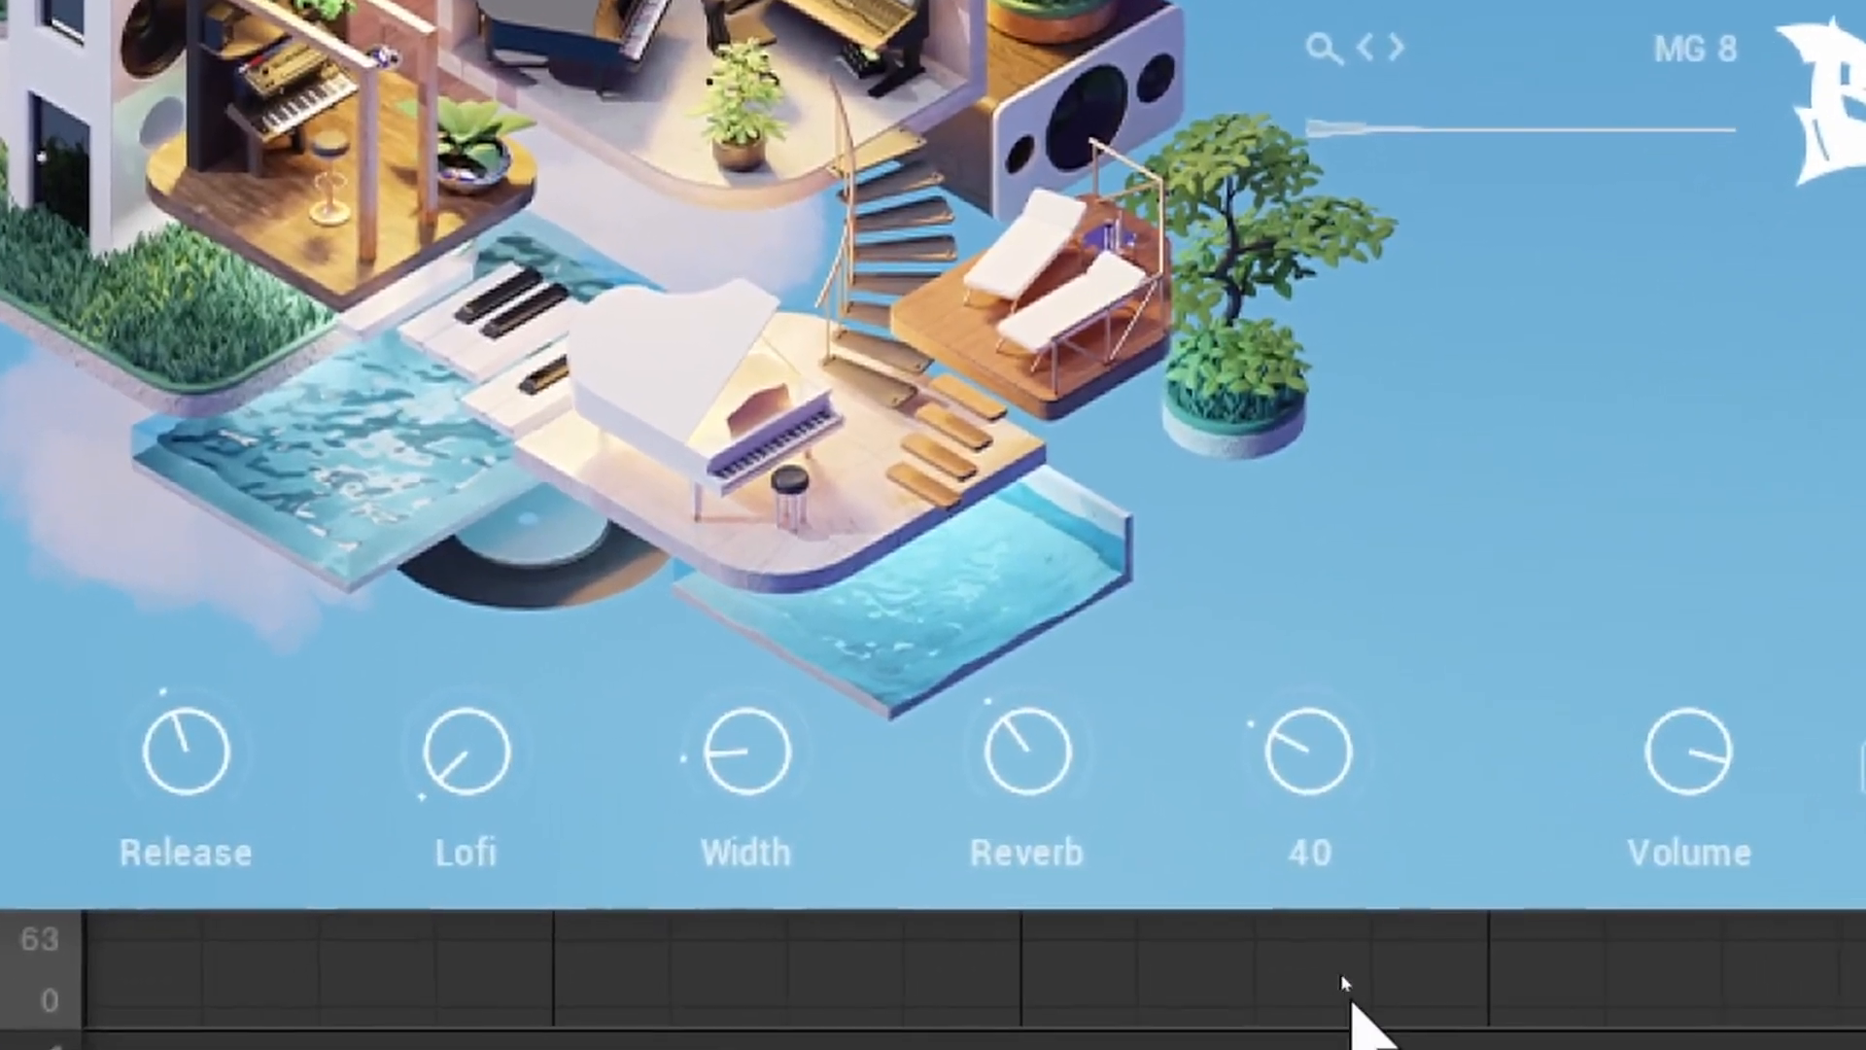
Open the Keys instrument's Sound and FX pages to review their controls.
left_click_drag(1254, 368, 1144, 539)
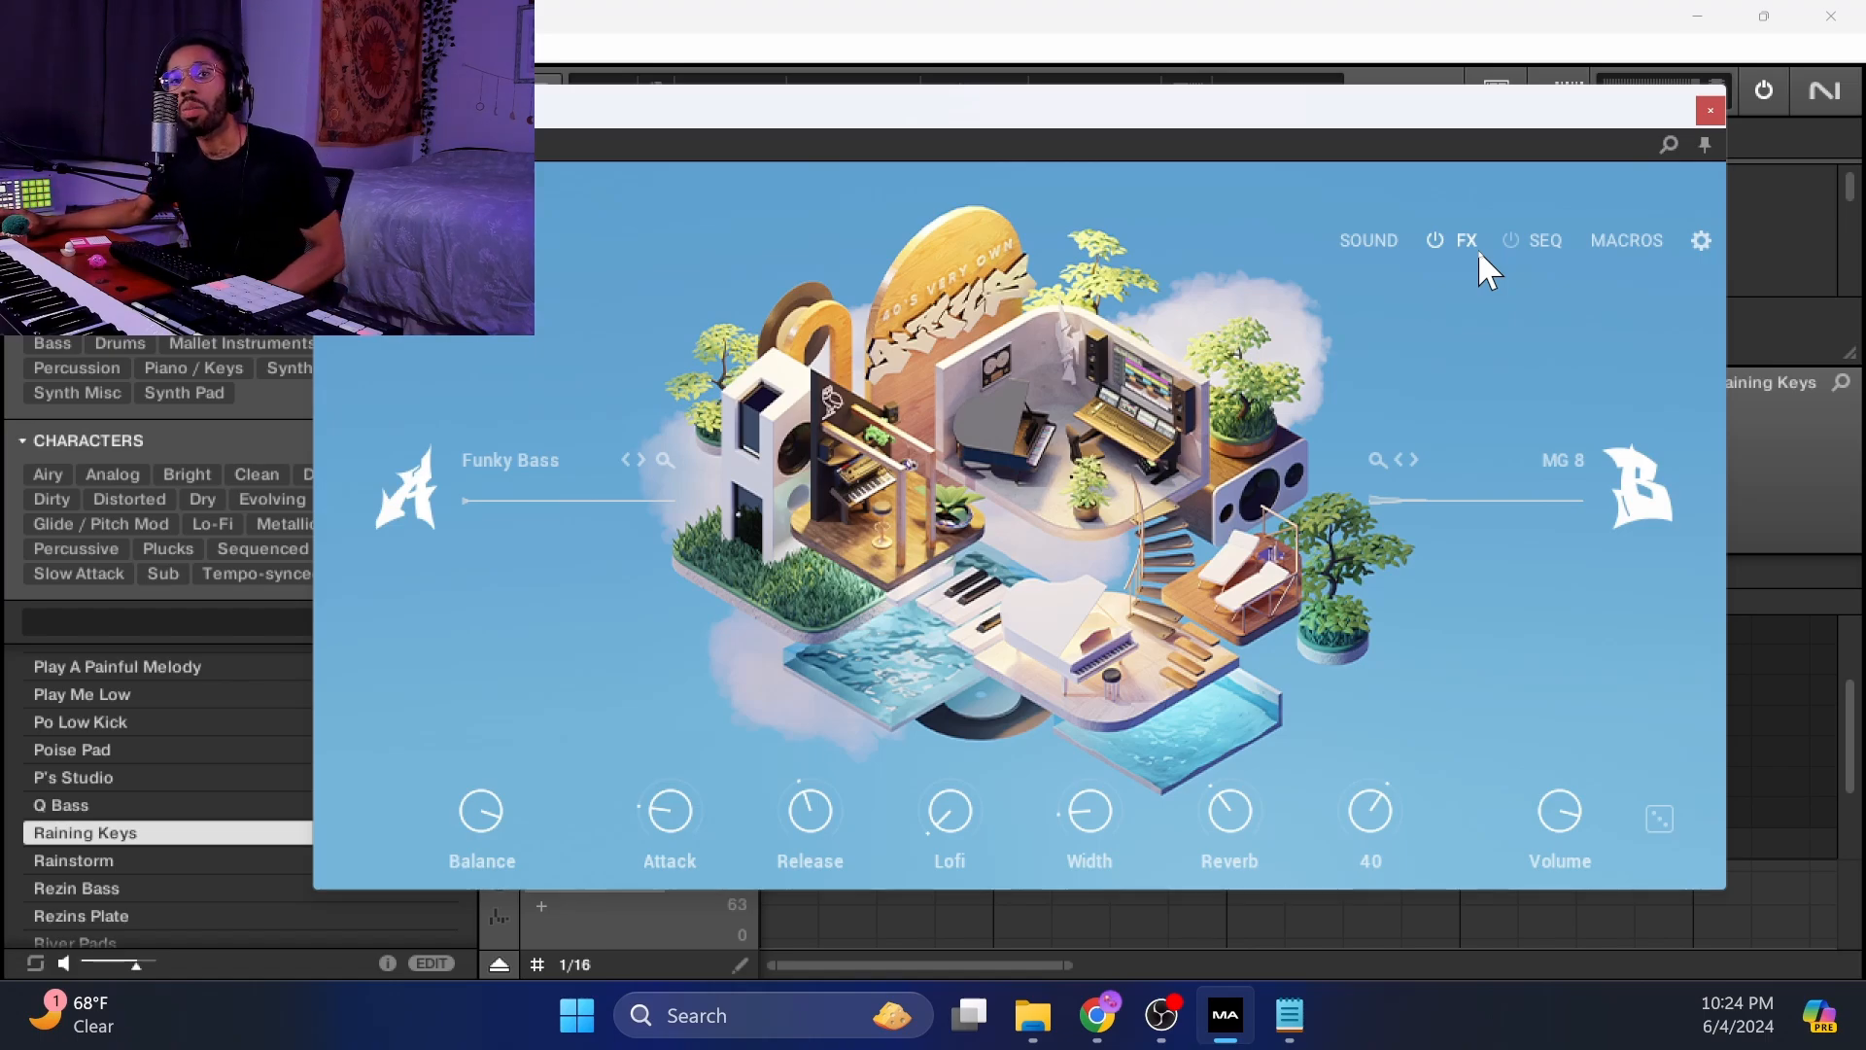
left_click(1478, 248)
left_click(1375, 253)
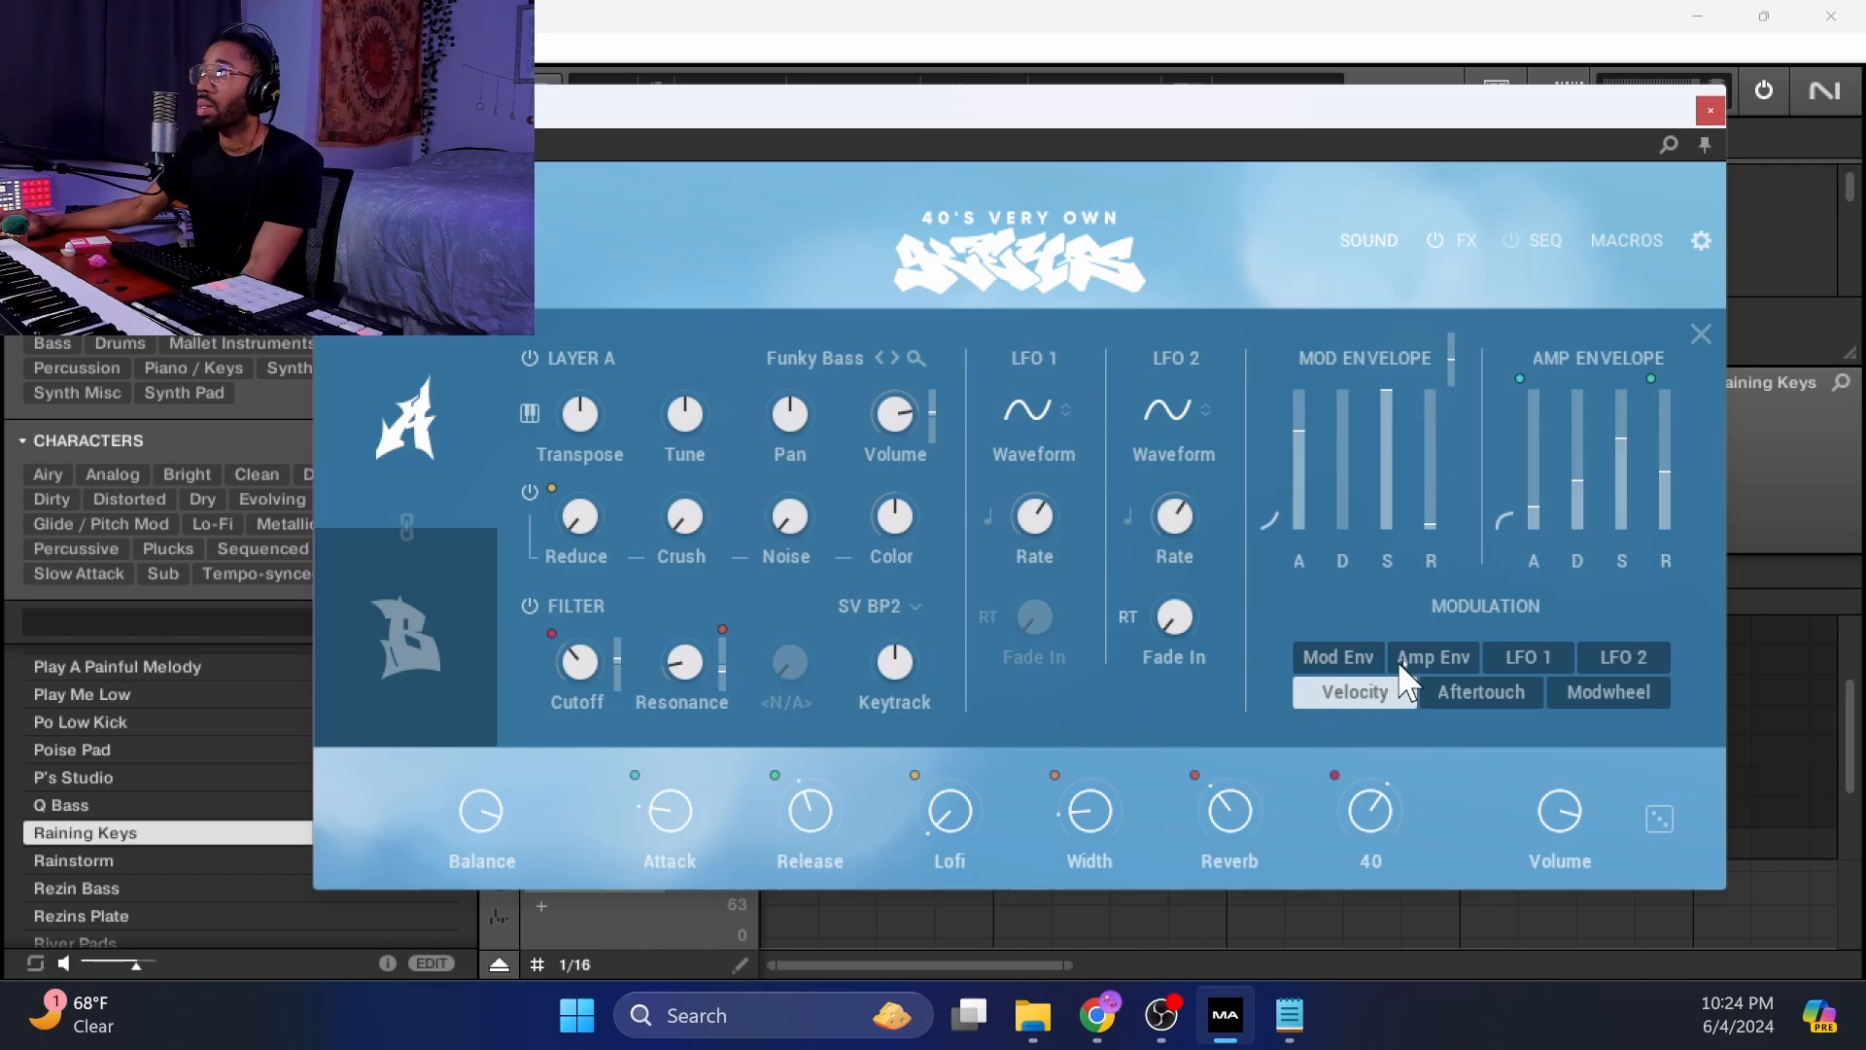
left_click(1462, 245)
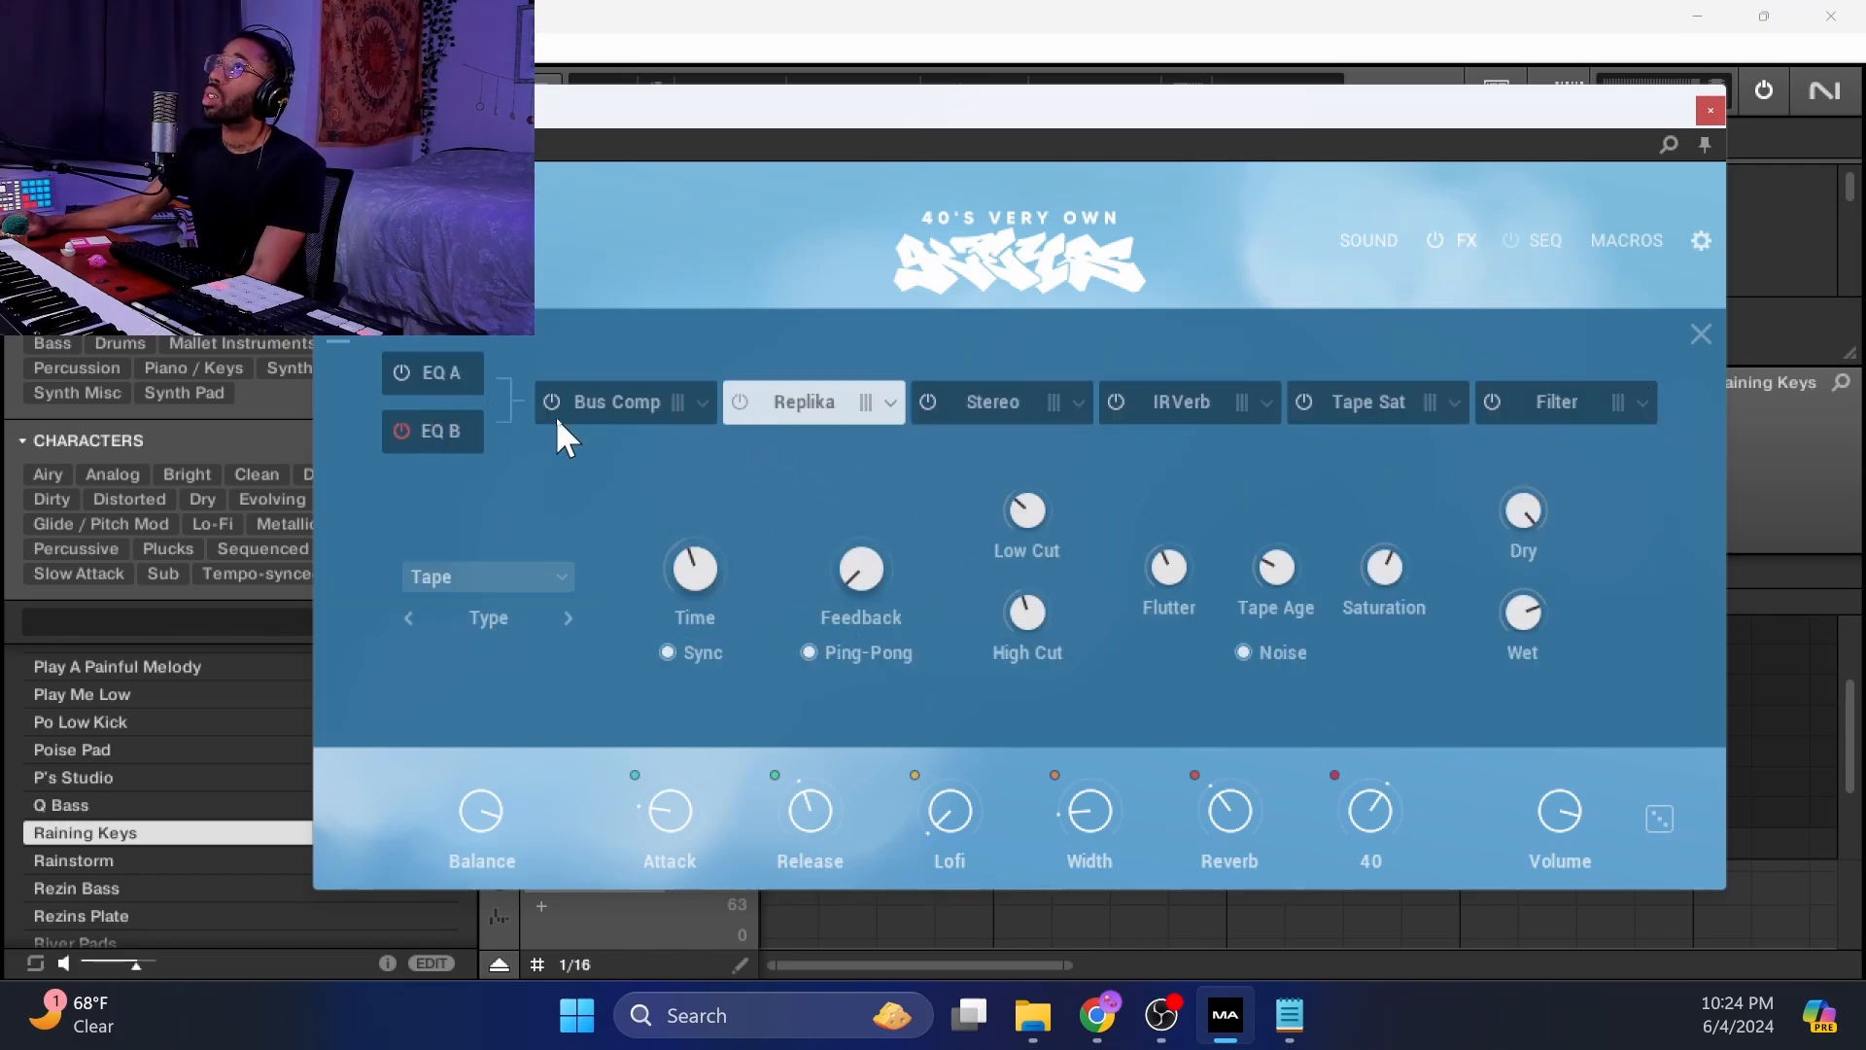
Browse the effect types available for the first FX slot without choosing one.
left_click(704, 398)
scroll(846, 410, "up", 10)
scroll(845, 410, "down", 10)
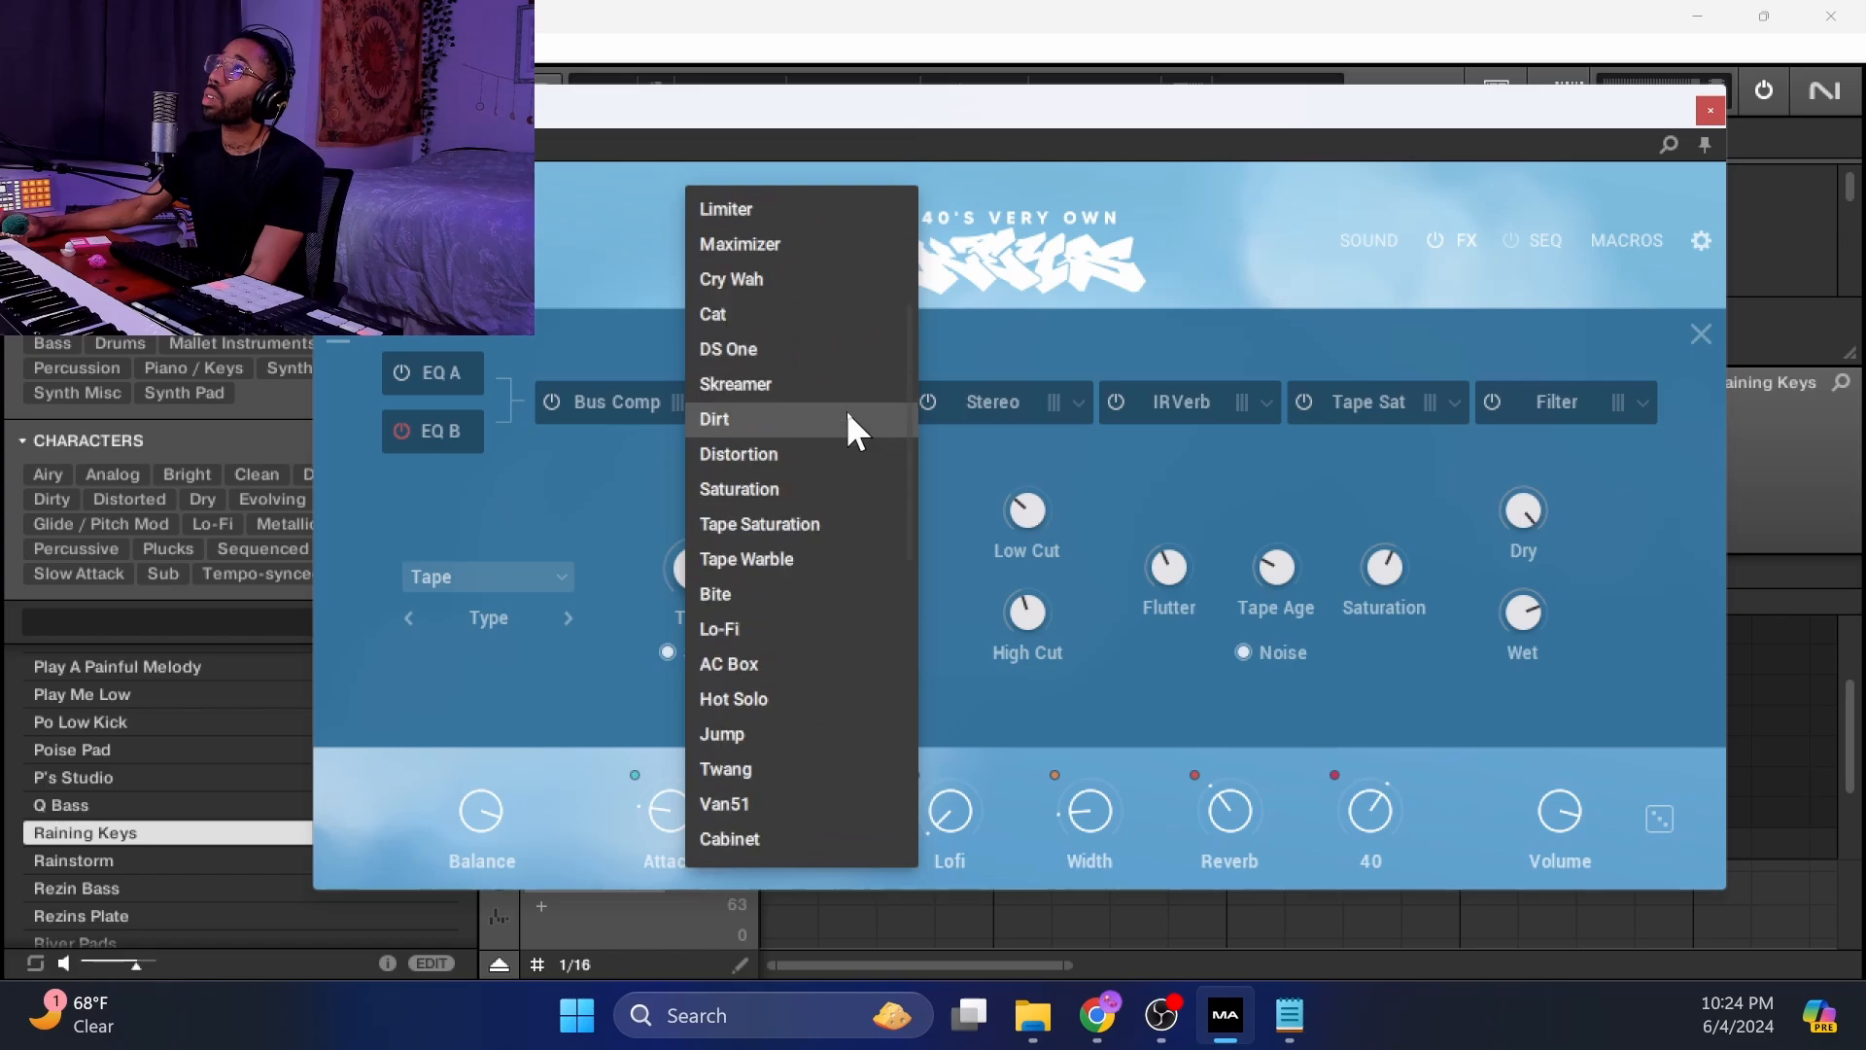
scroll(845, 410, "up", 10)
left_click(1057, 350)
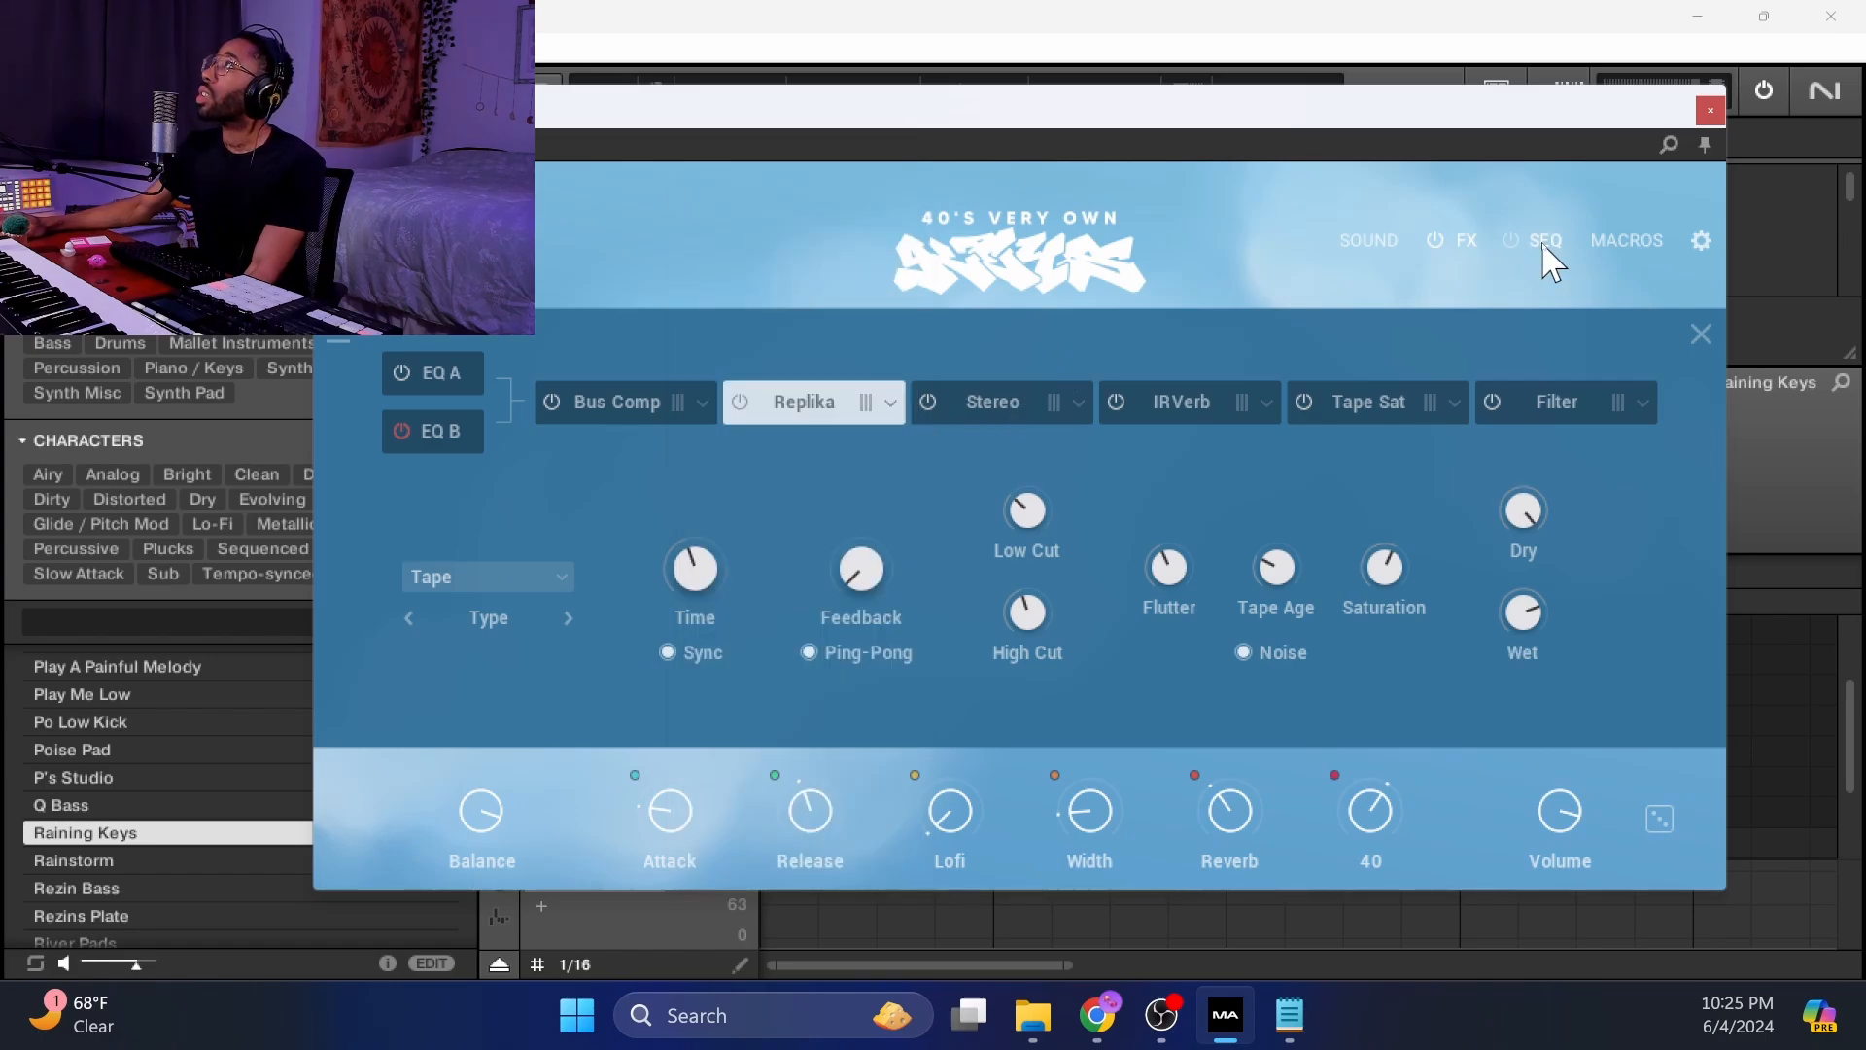
Review the sequencer page and the macro assignments for the Width and Reverb macros.
left_click(1541, 242)
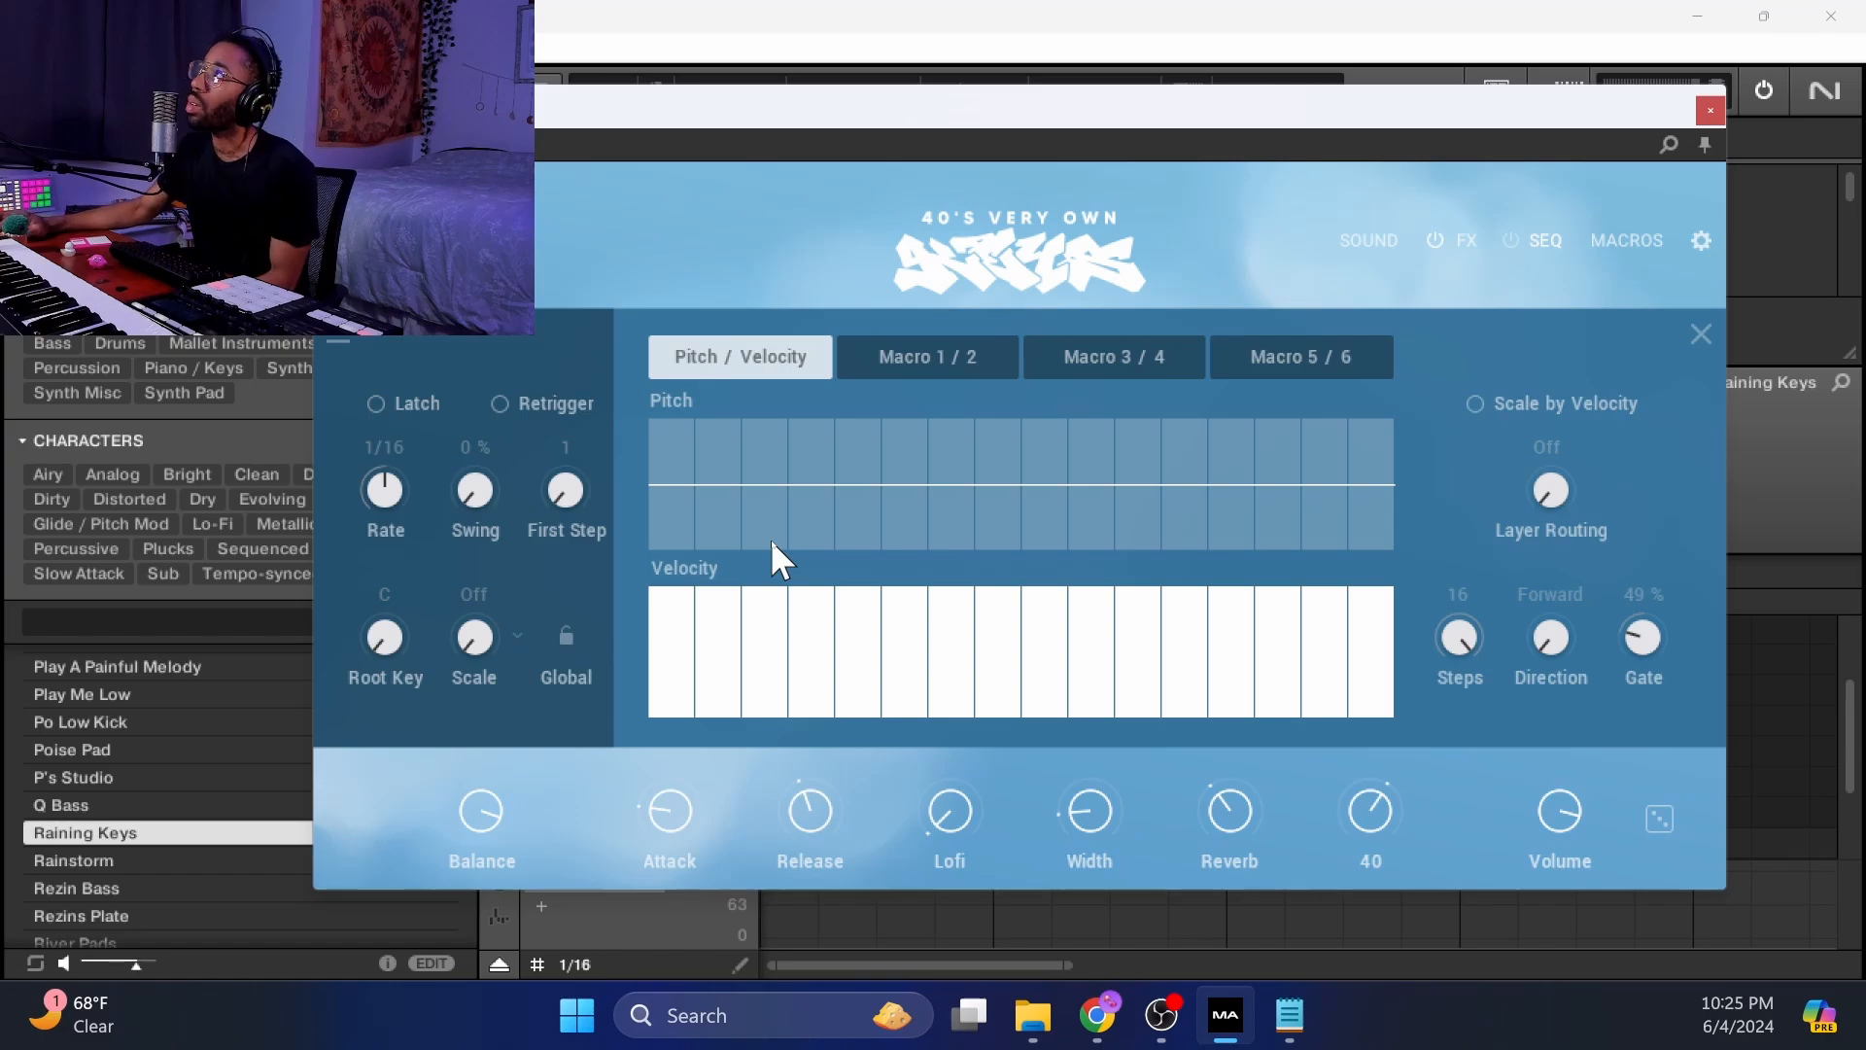
left_click(1621, 240)
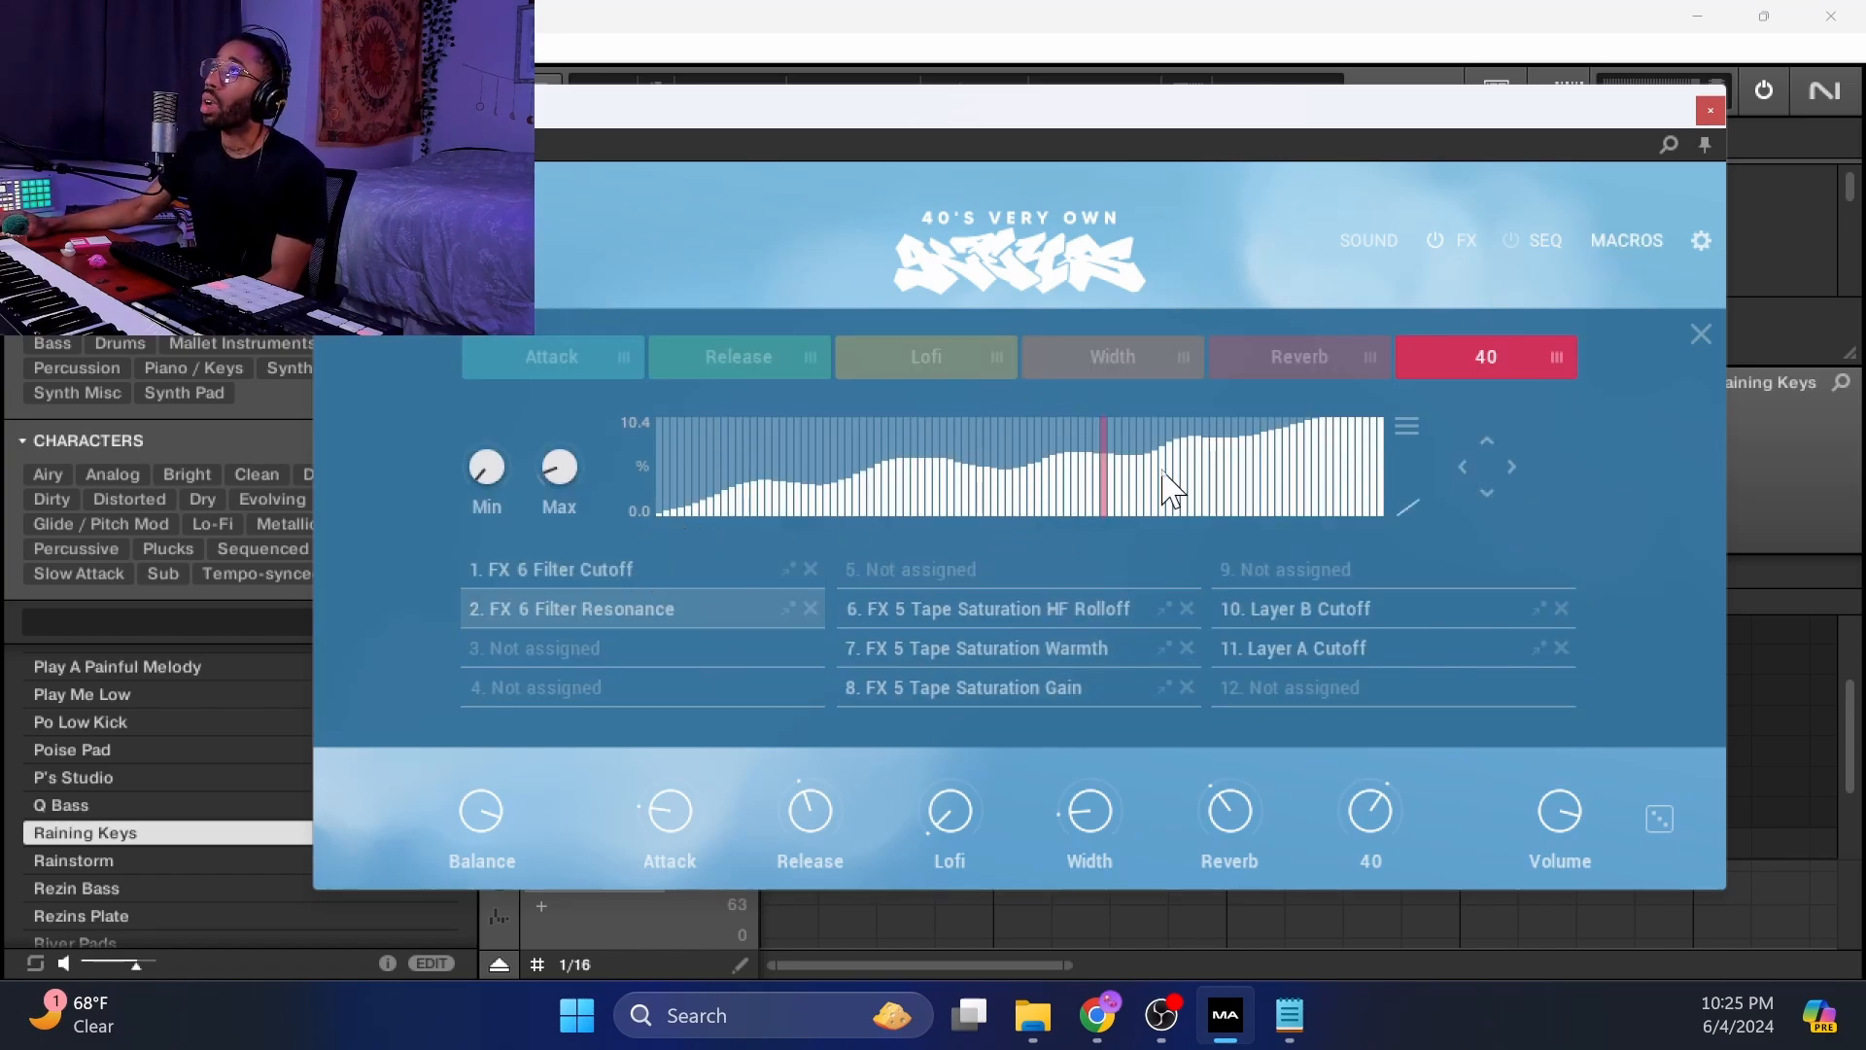
left_click(1103, 353)
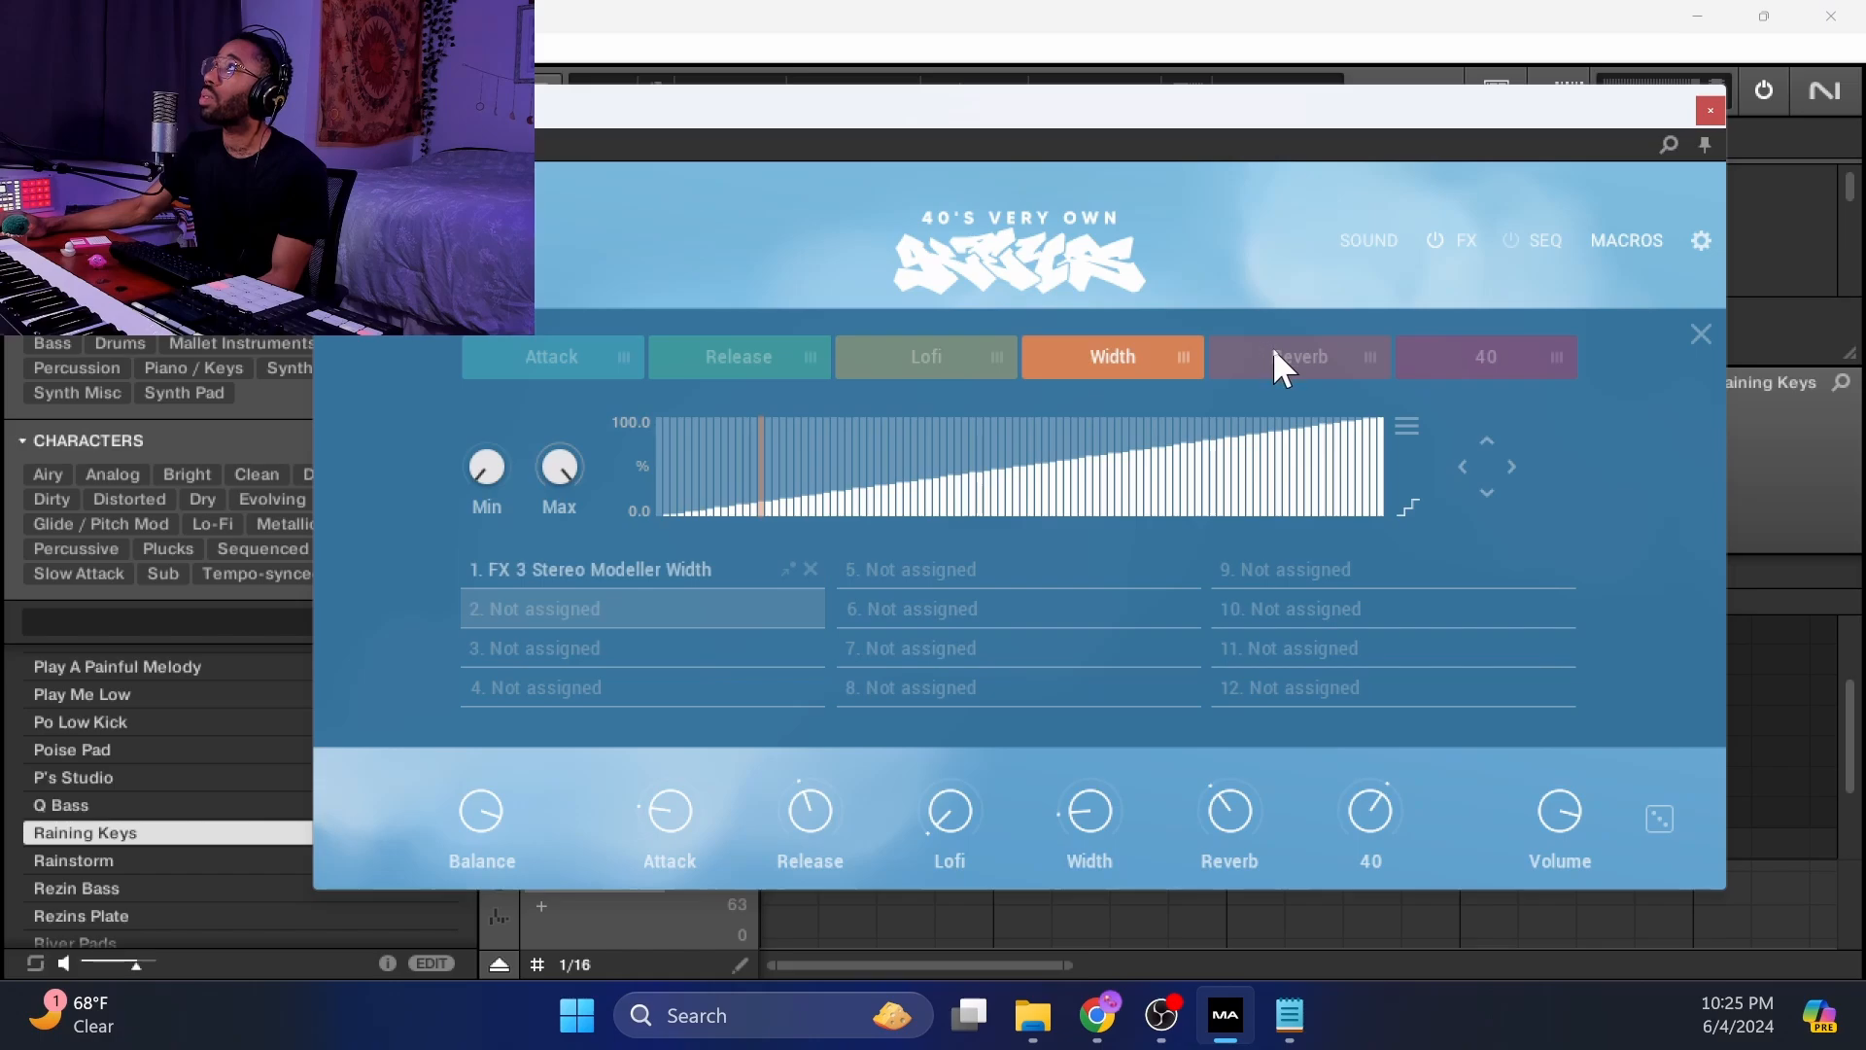
left_click(1273, 350)
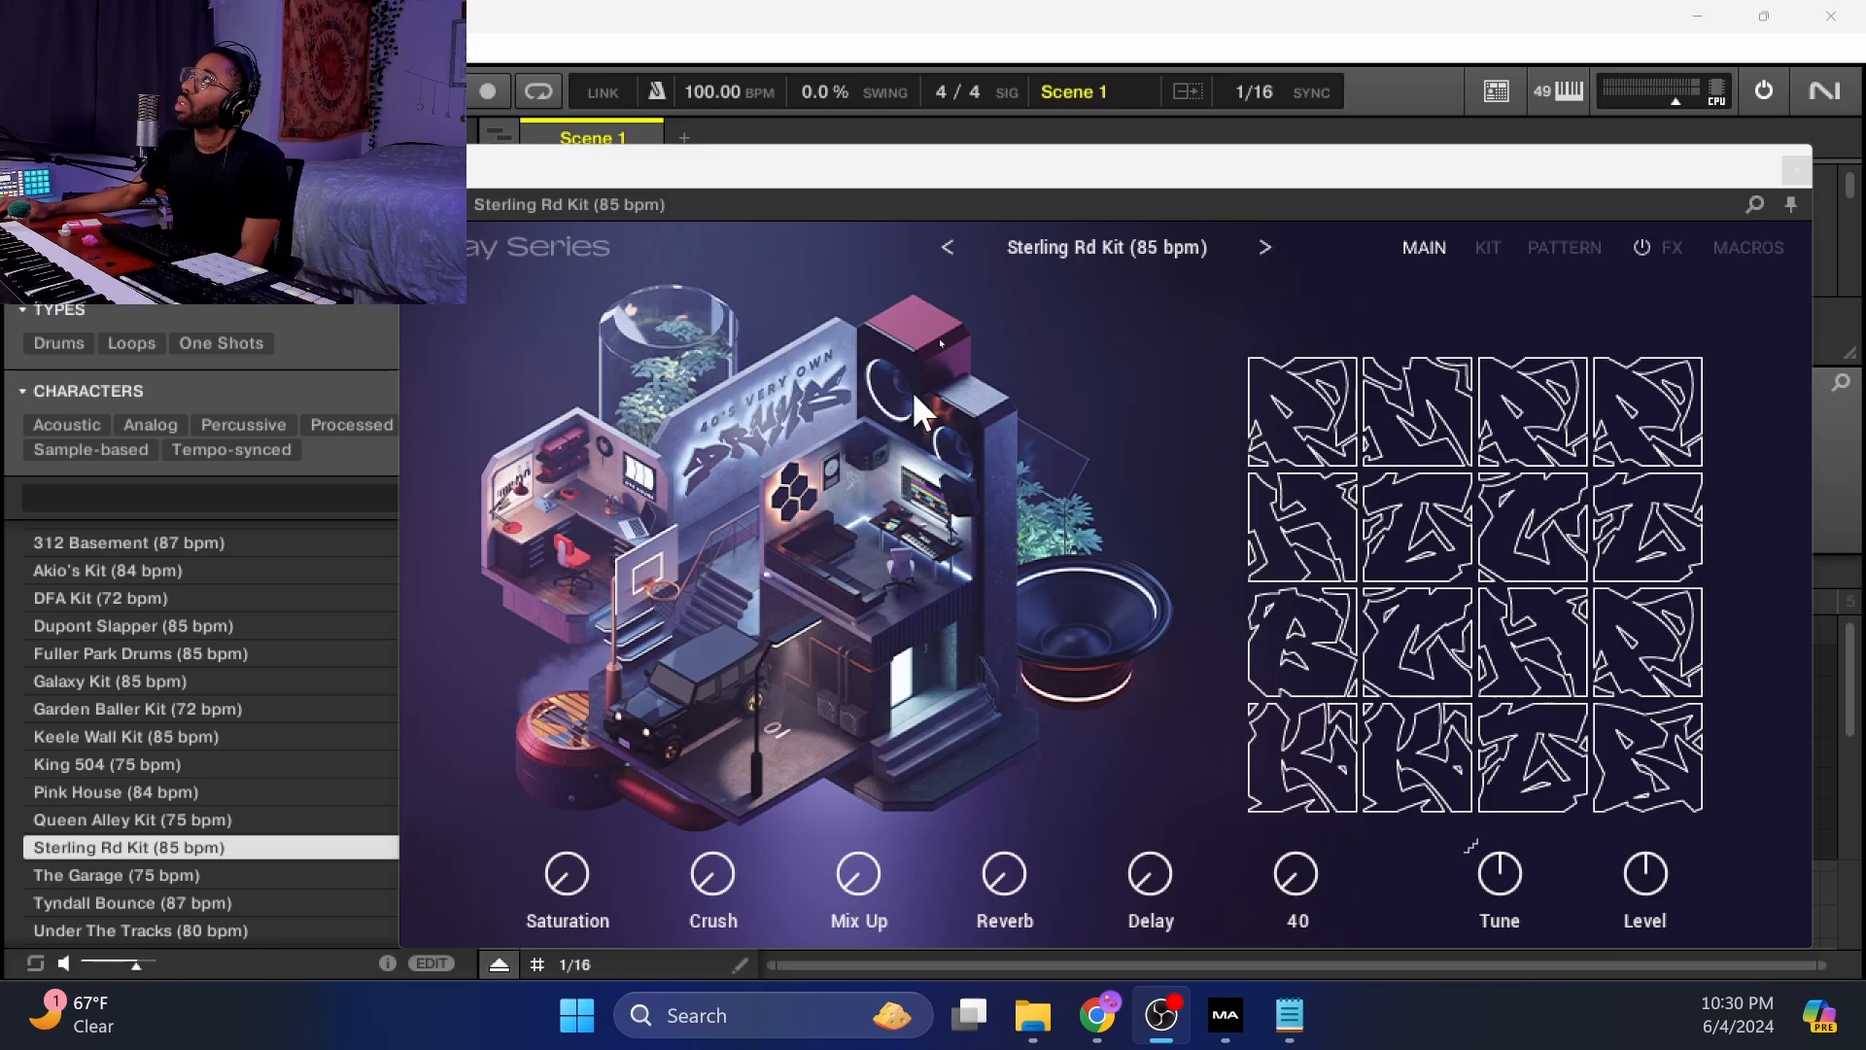
Open the Drums kit page and select the PERC 312 Metal 2 pad.
left_click_drag(985, 190, 985, 148)
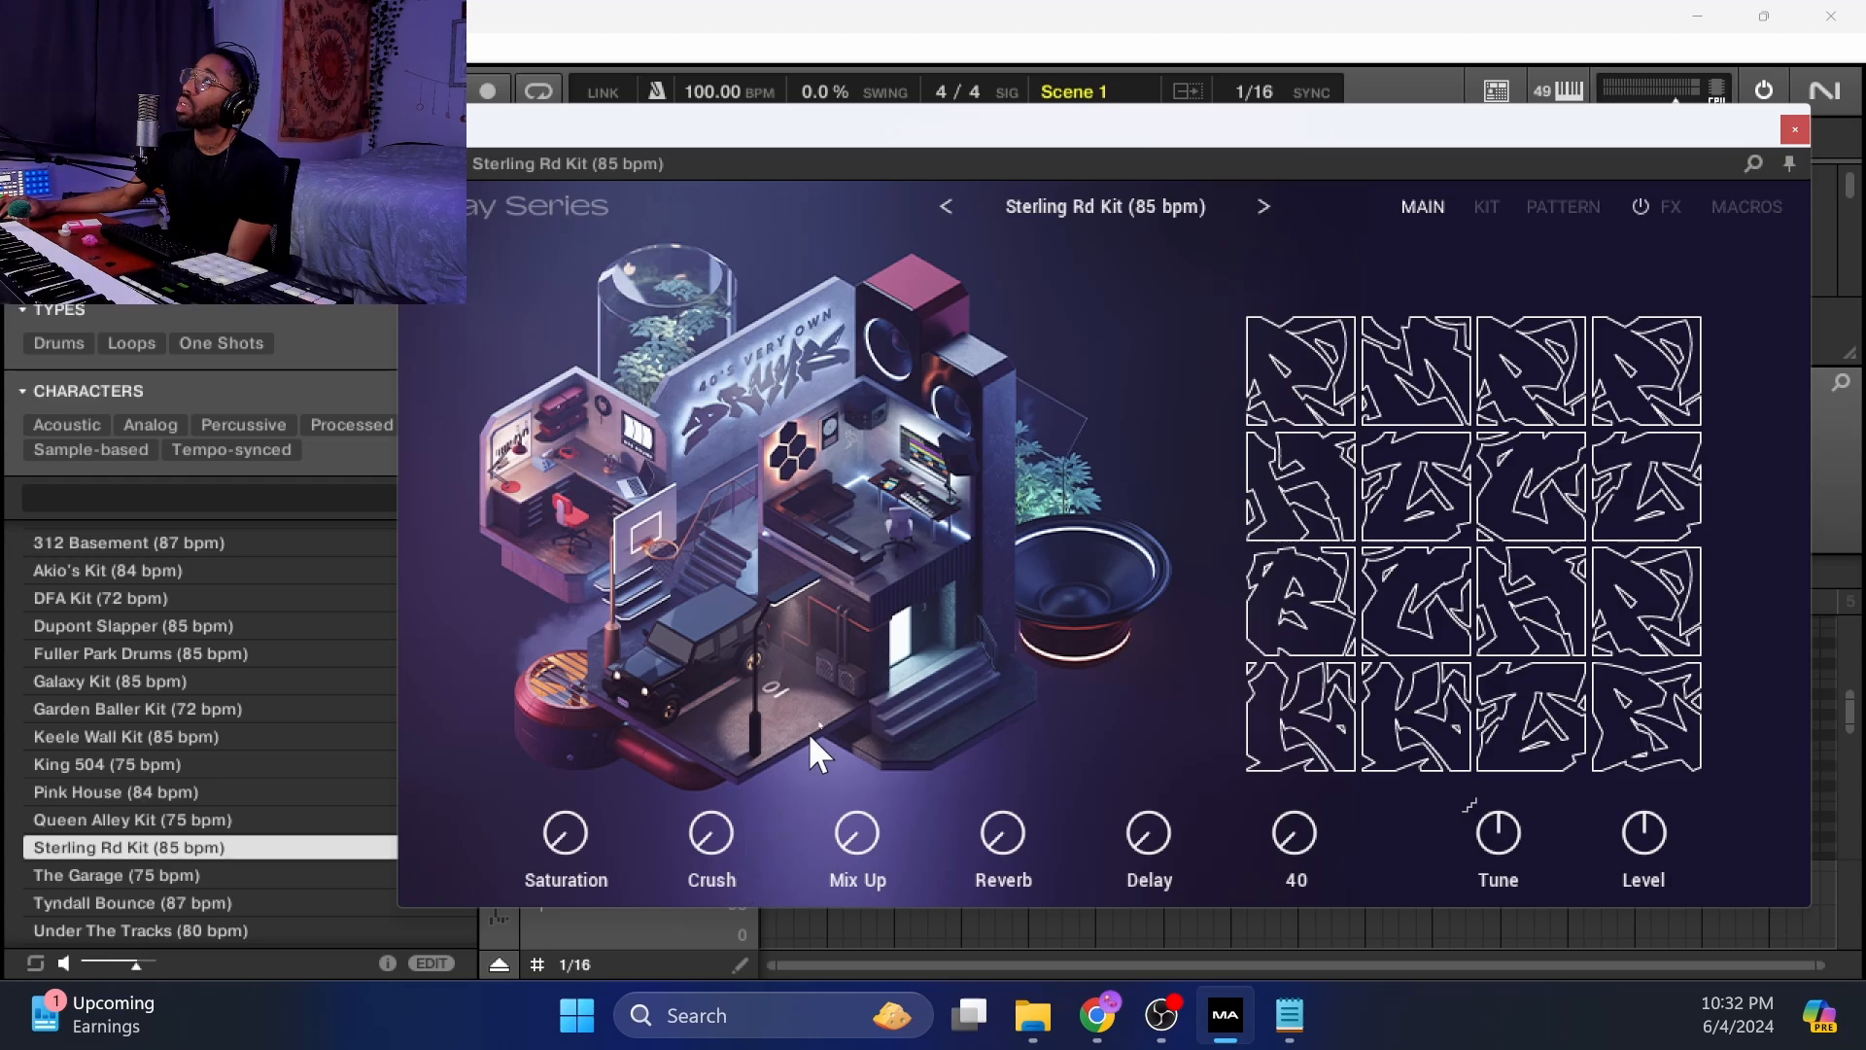
left_click(1479, 216)
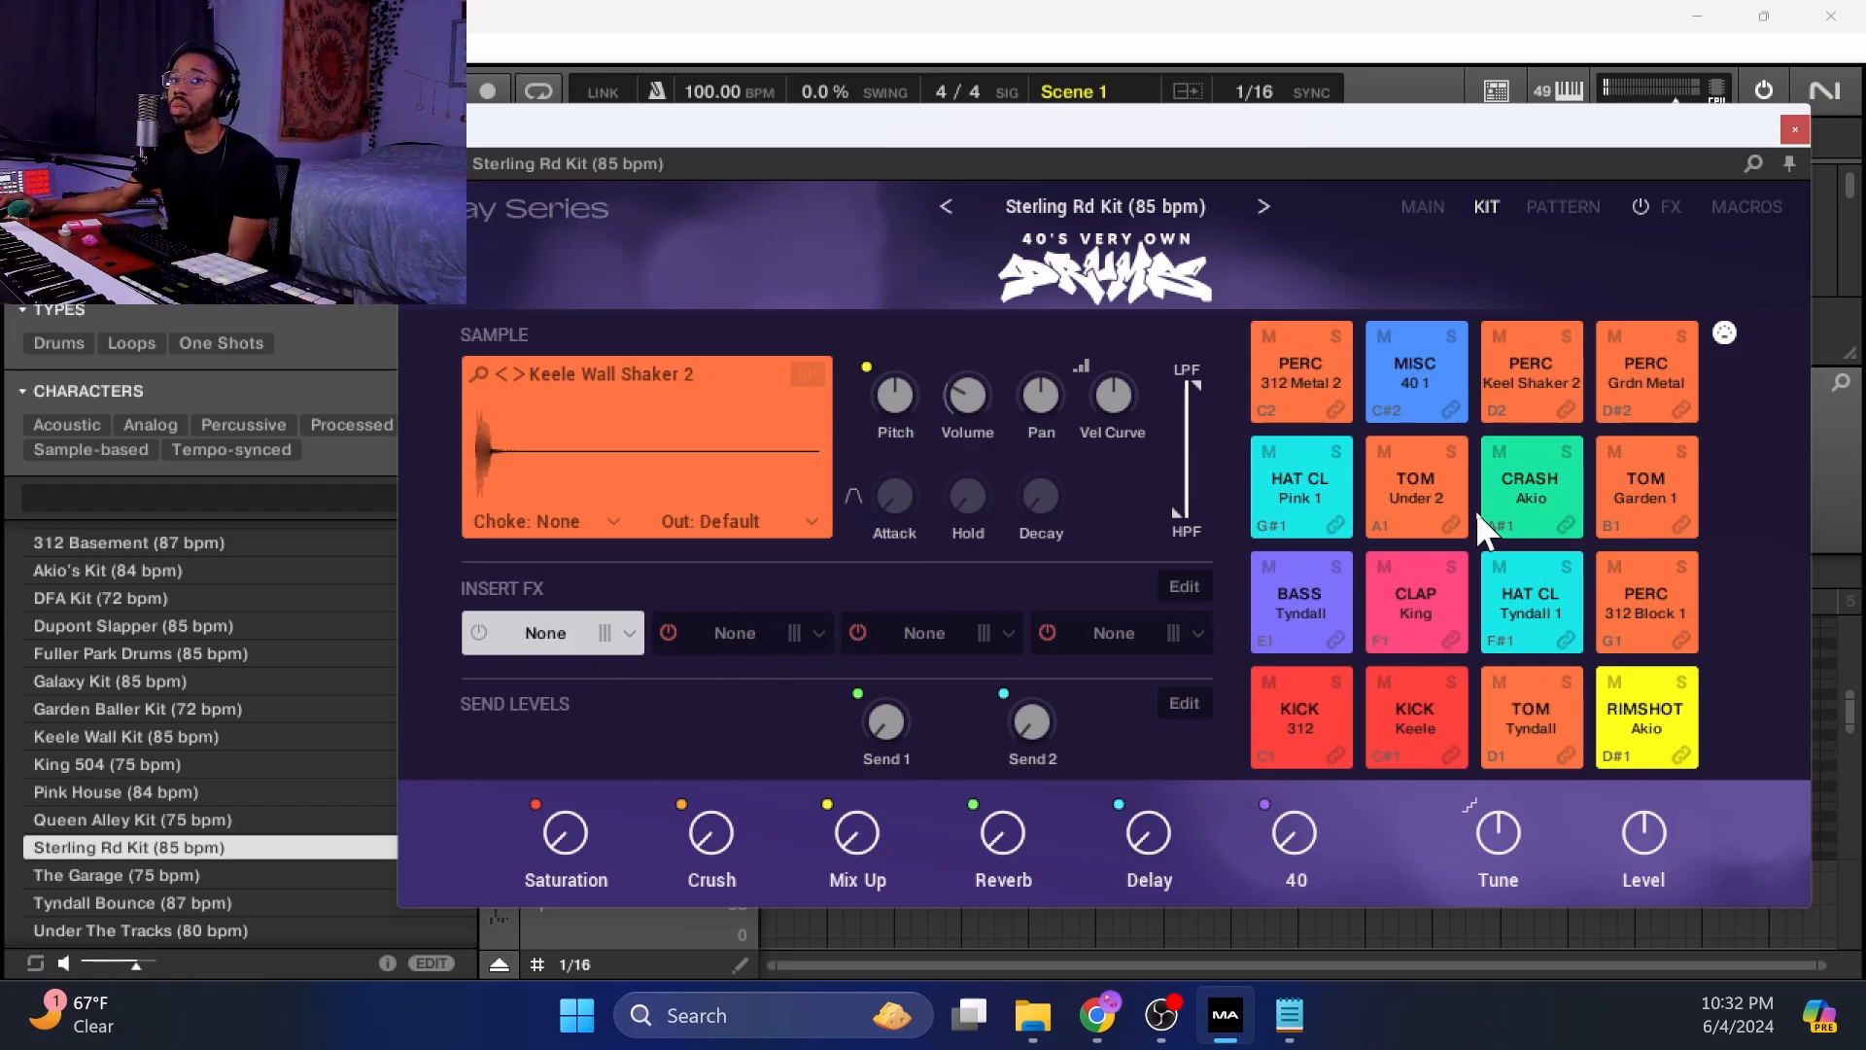
left_click(1307, 364)
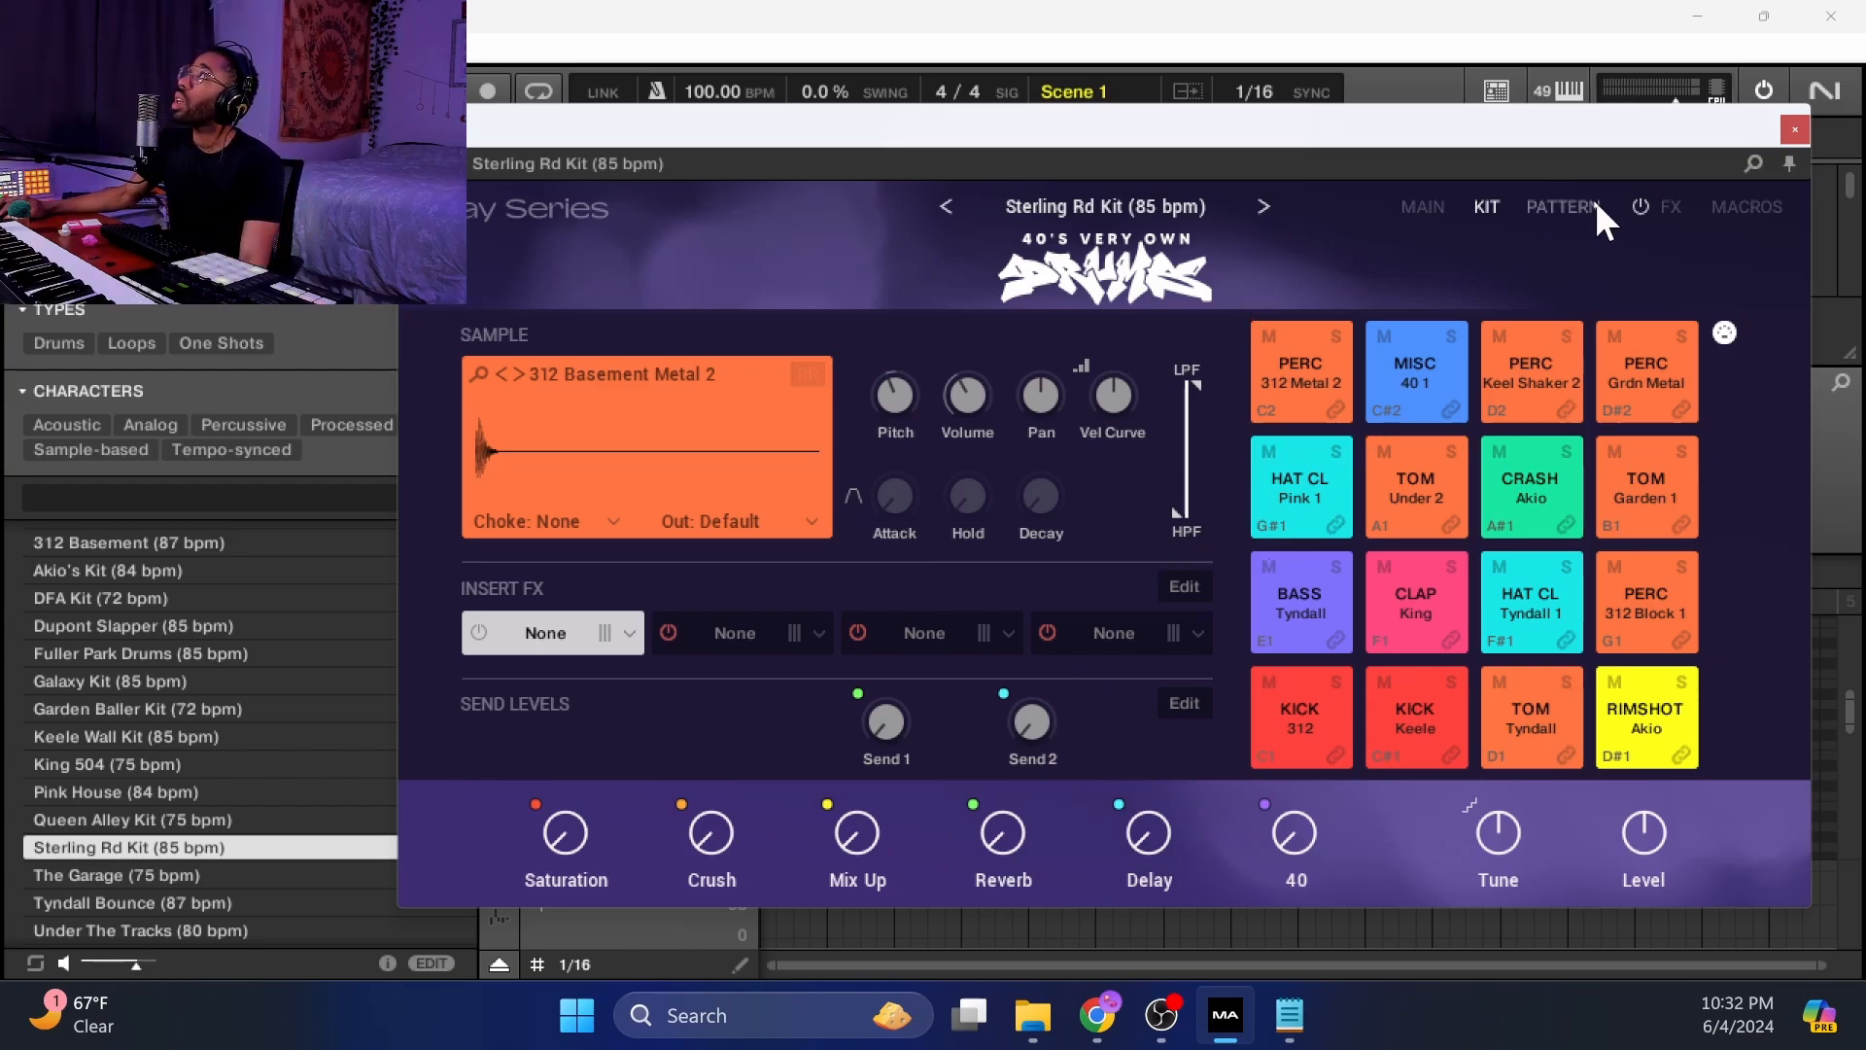
On the Pattern page, test Retrigger and Latch and set Input Quantize to 1/8.
left_click(1567, 208)
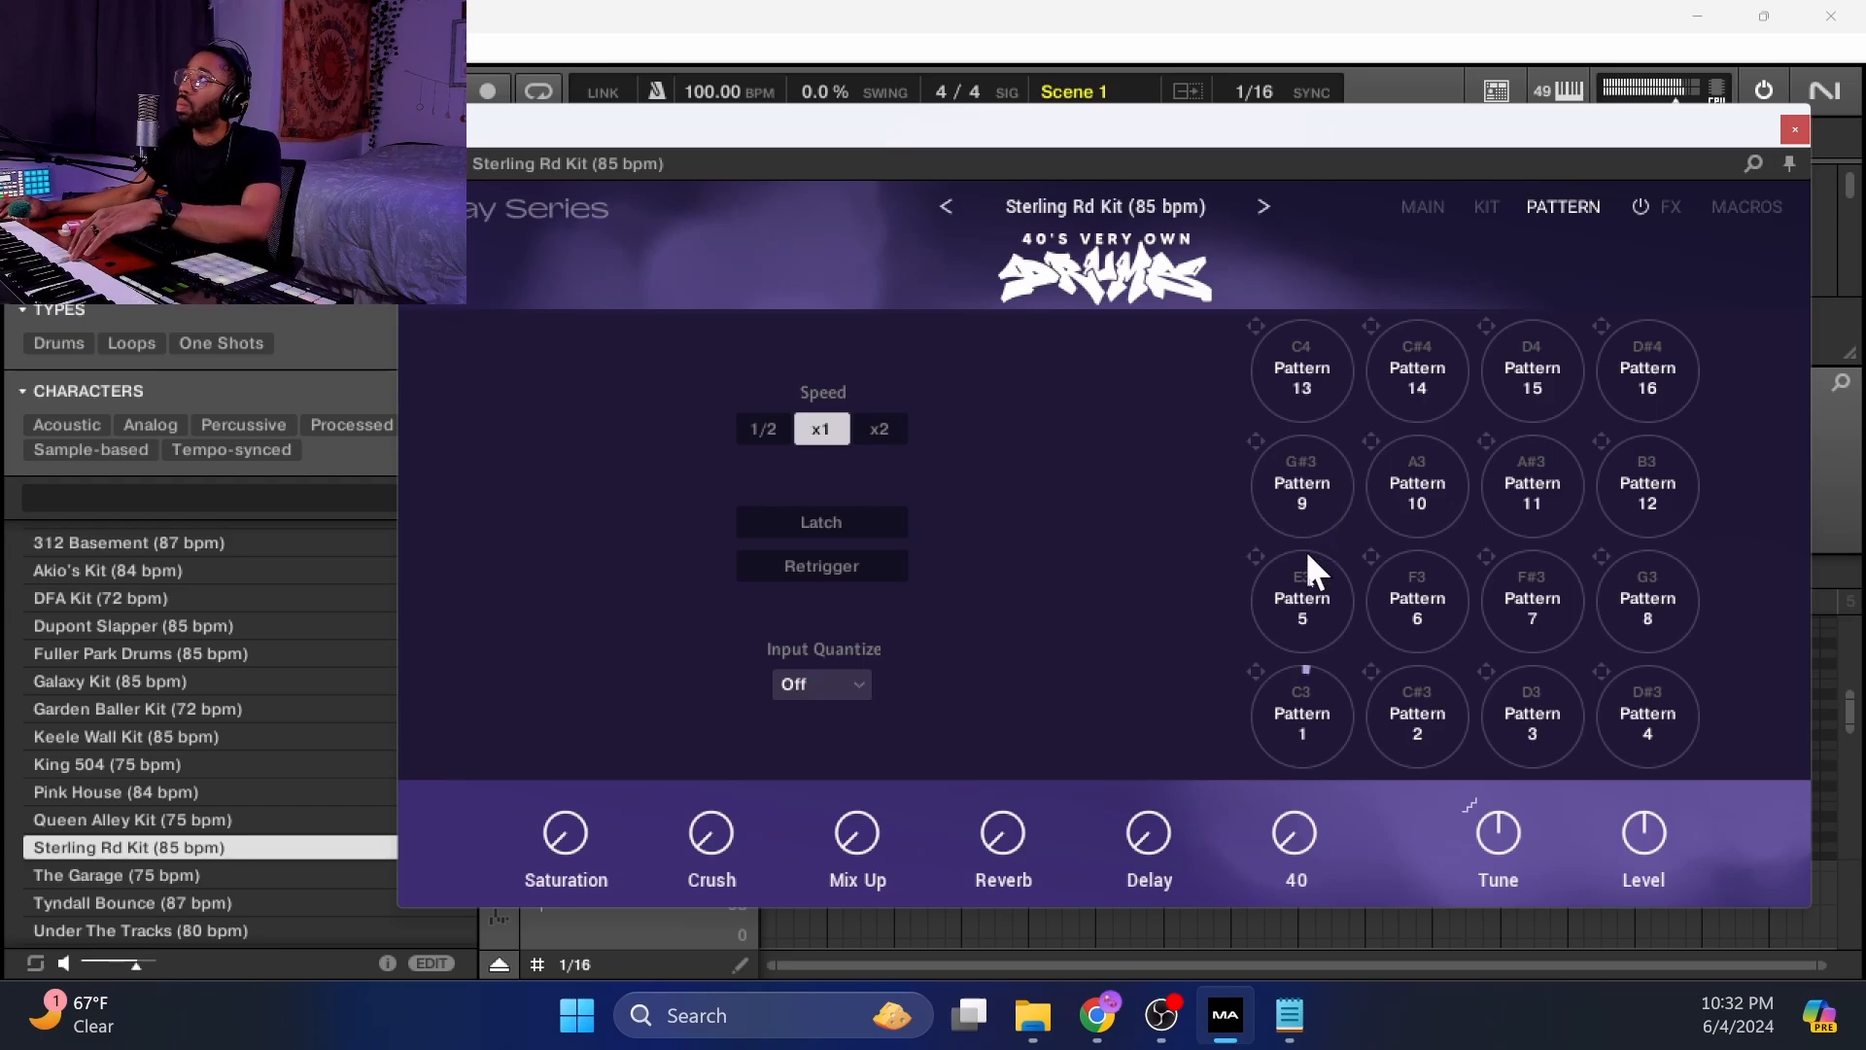
left_click(842, 562)
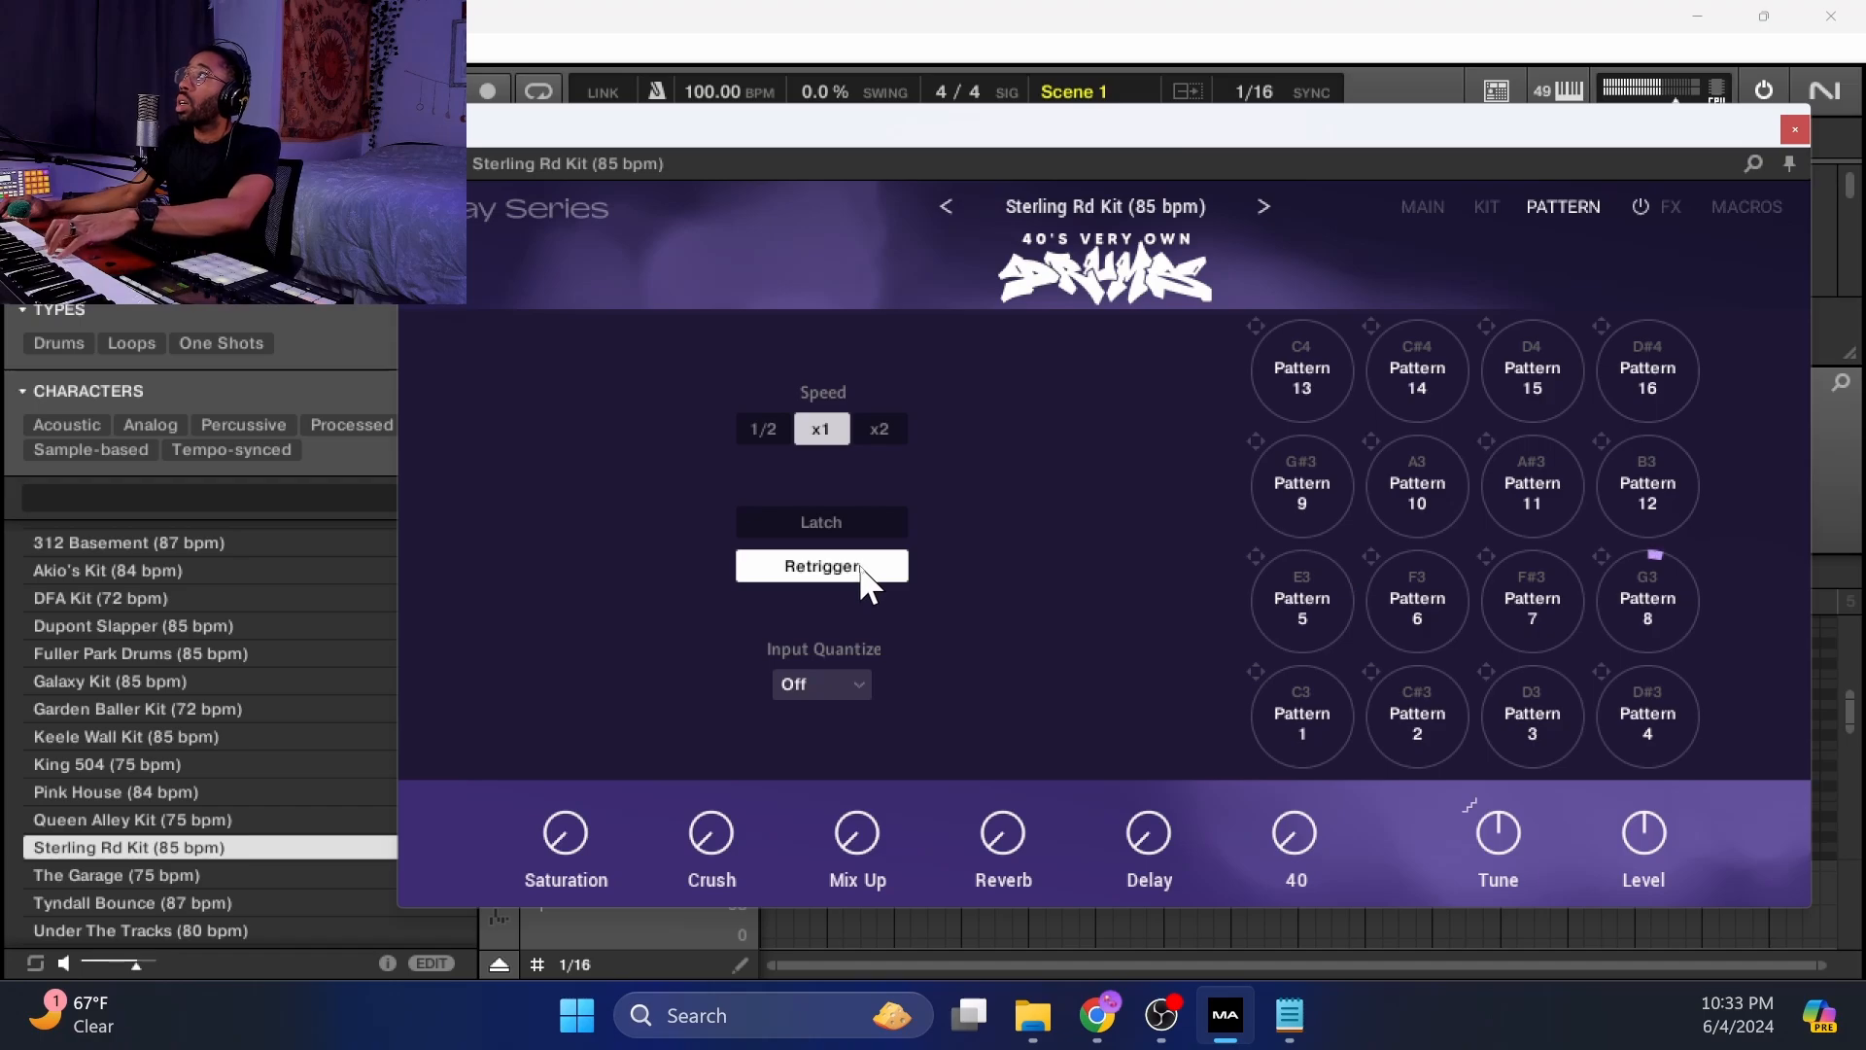
left_click(860, 568)
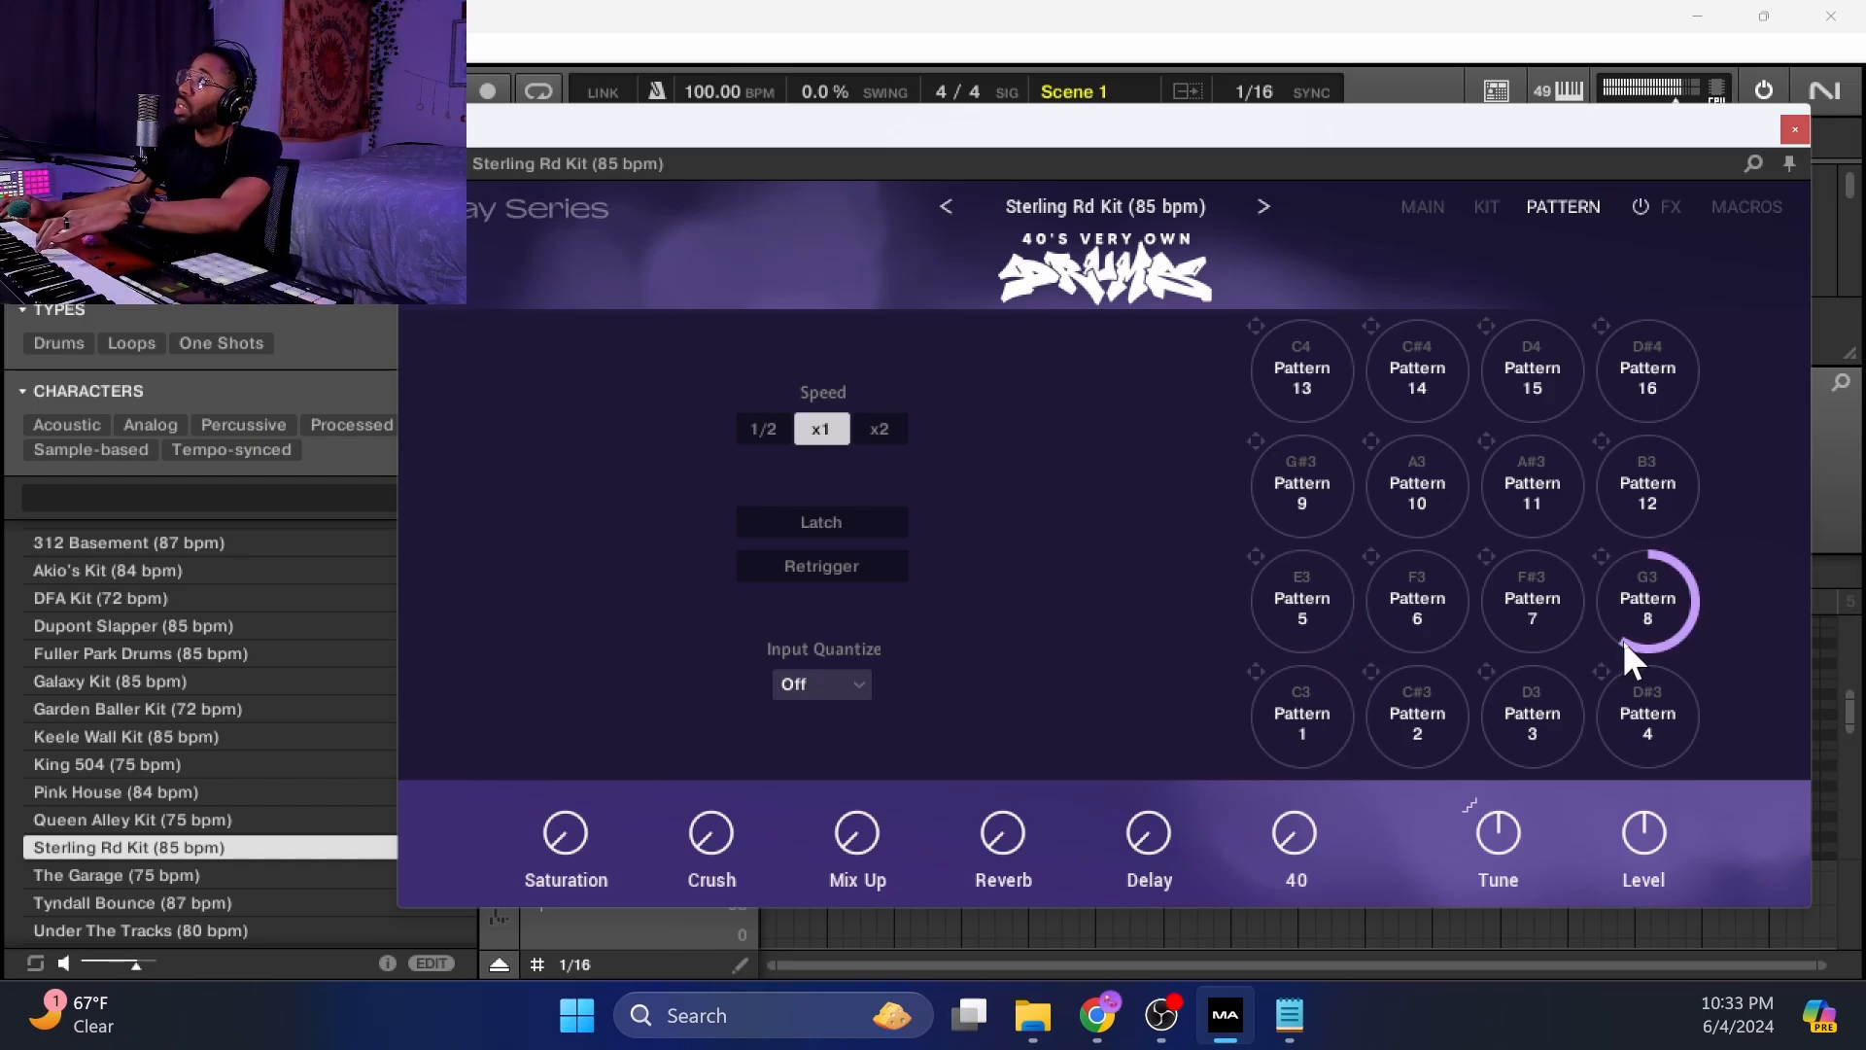
left_click(869, 523)
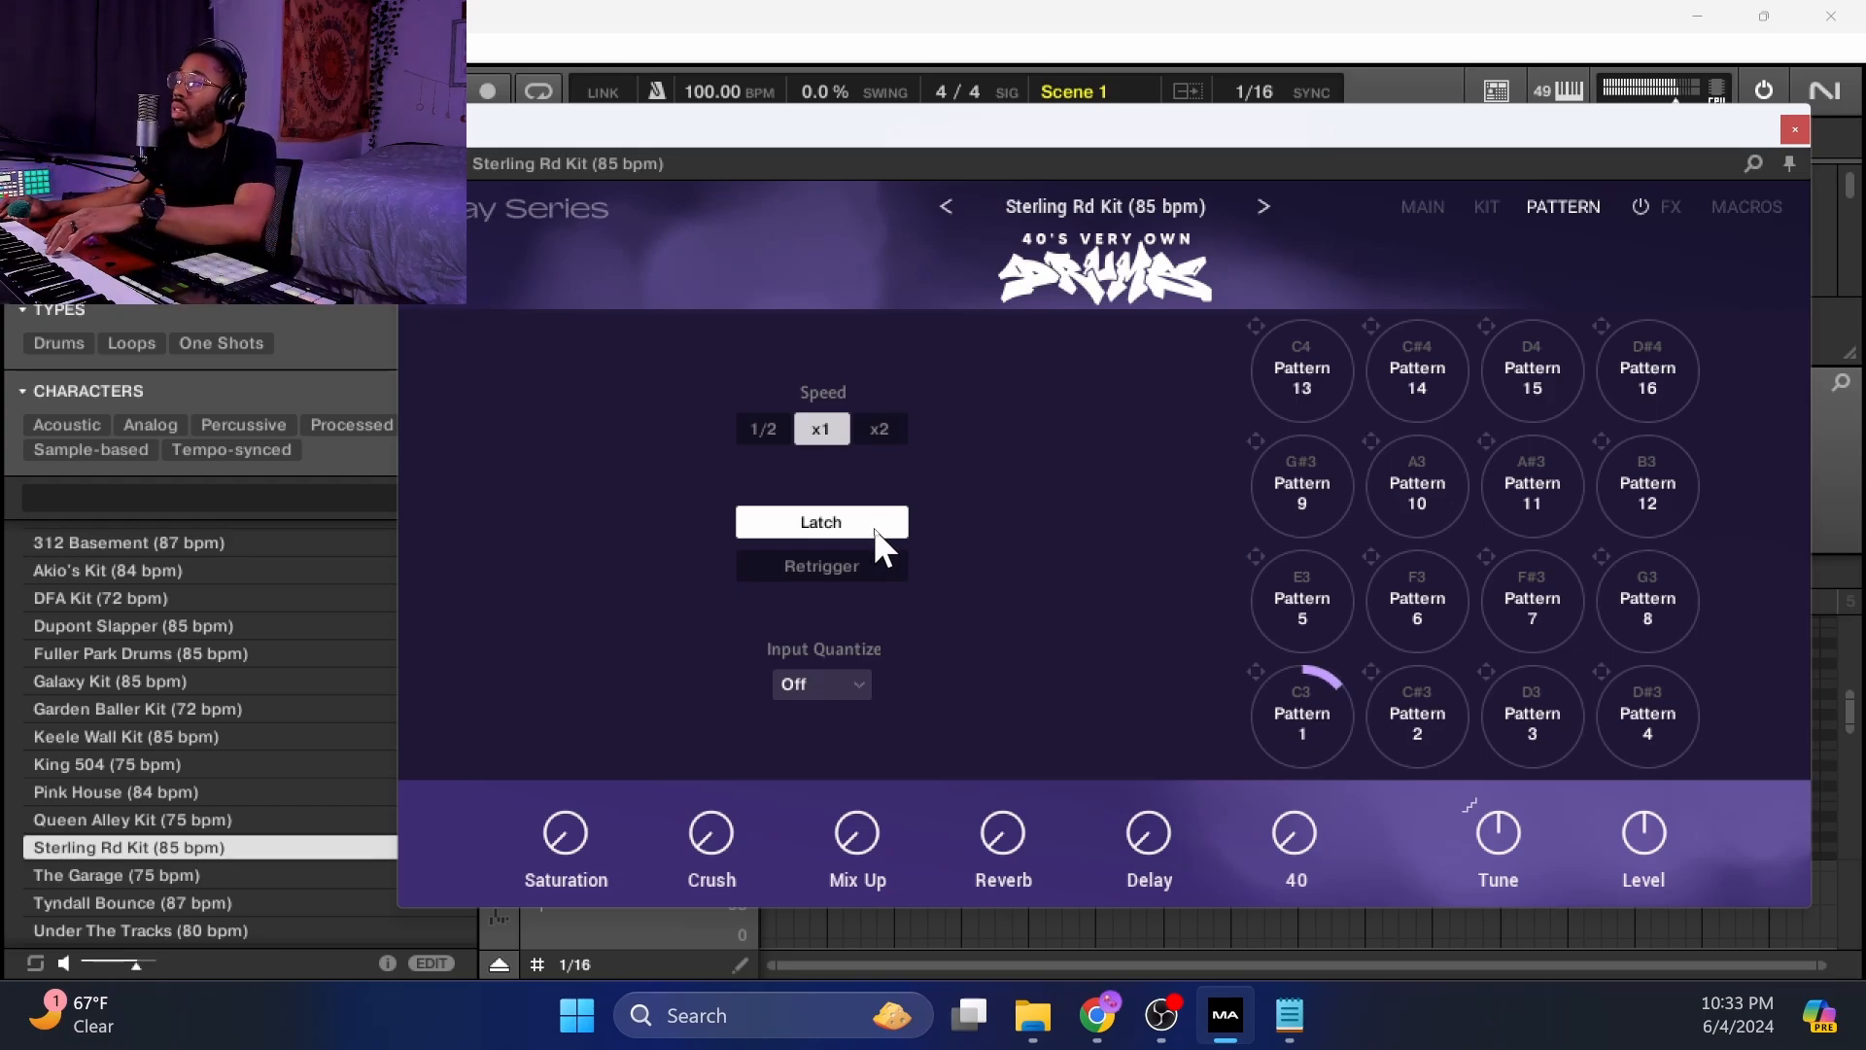
left_click(828, 525)
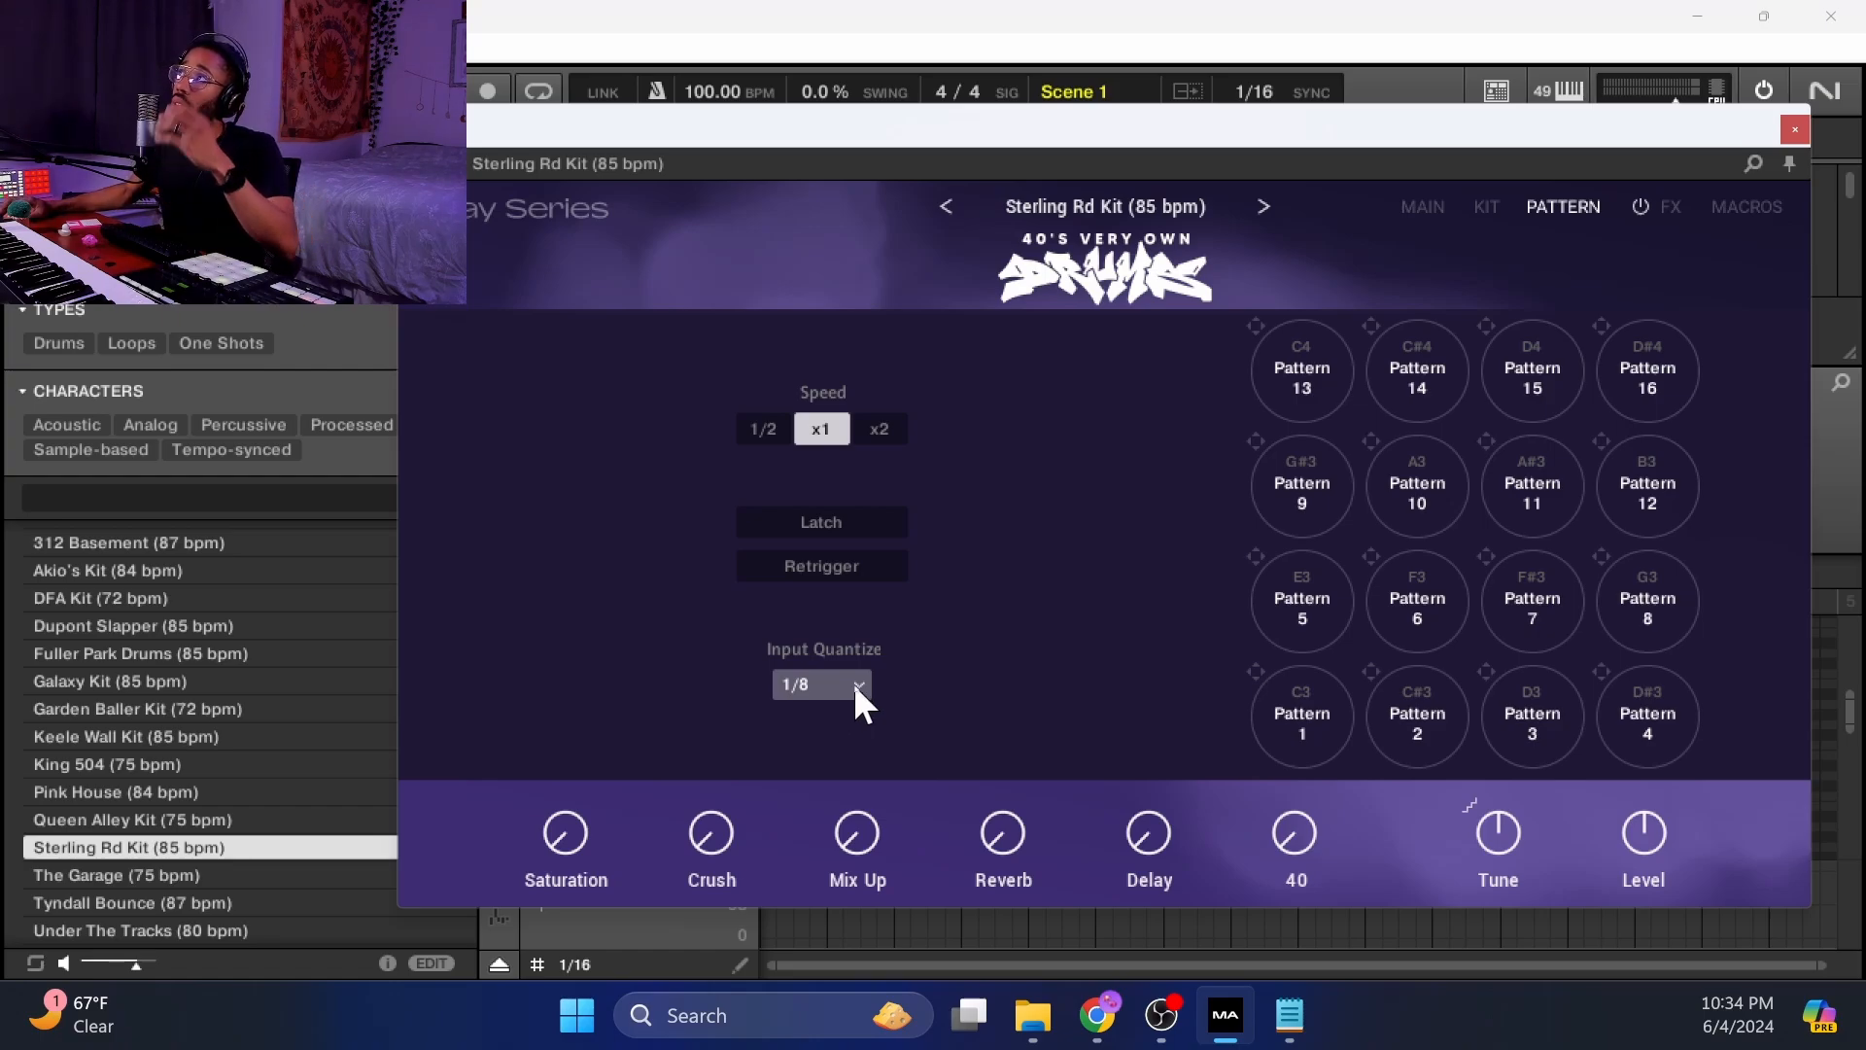
left_click(852, 687)
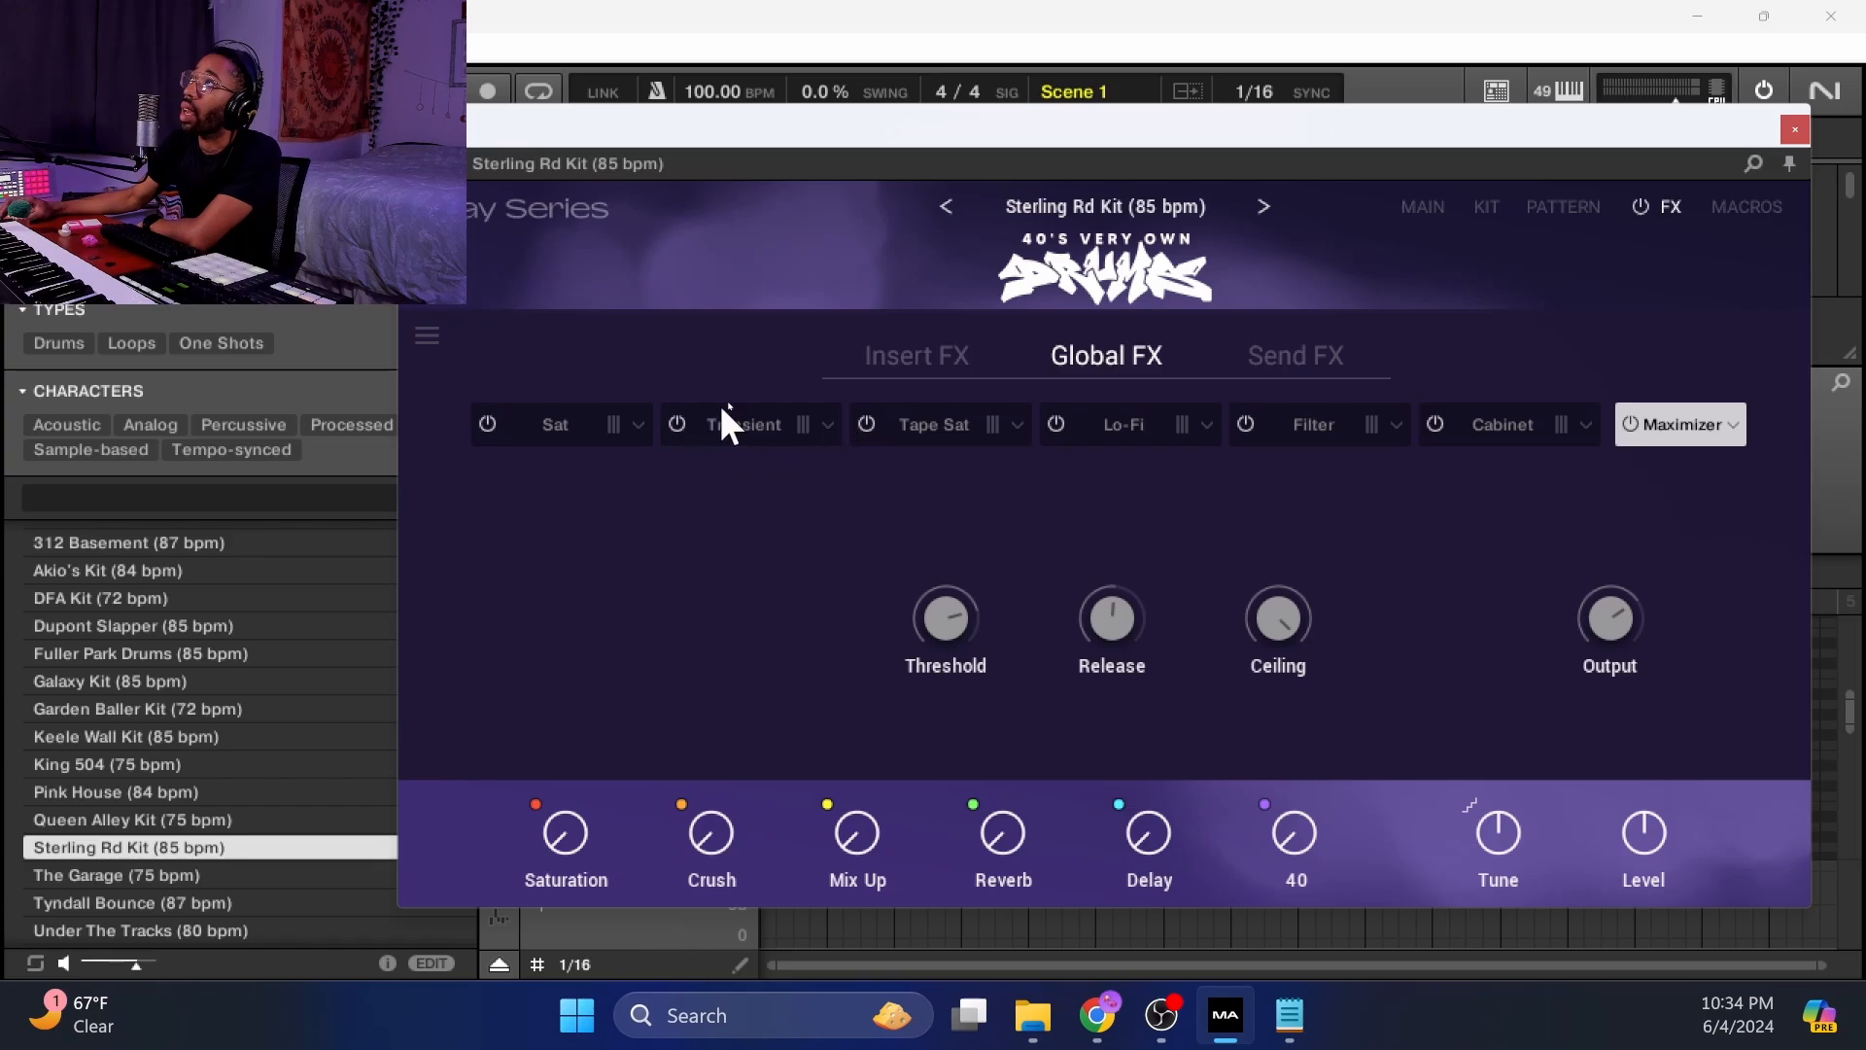
Review the Insert, Send and Global FX pages and the macro assignments, then return to the Main page.
left_click(889, 378)
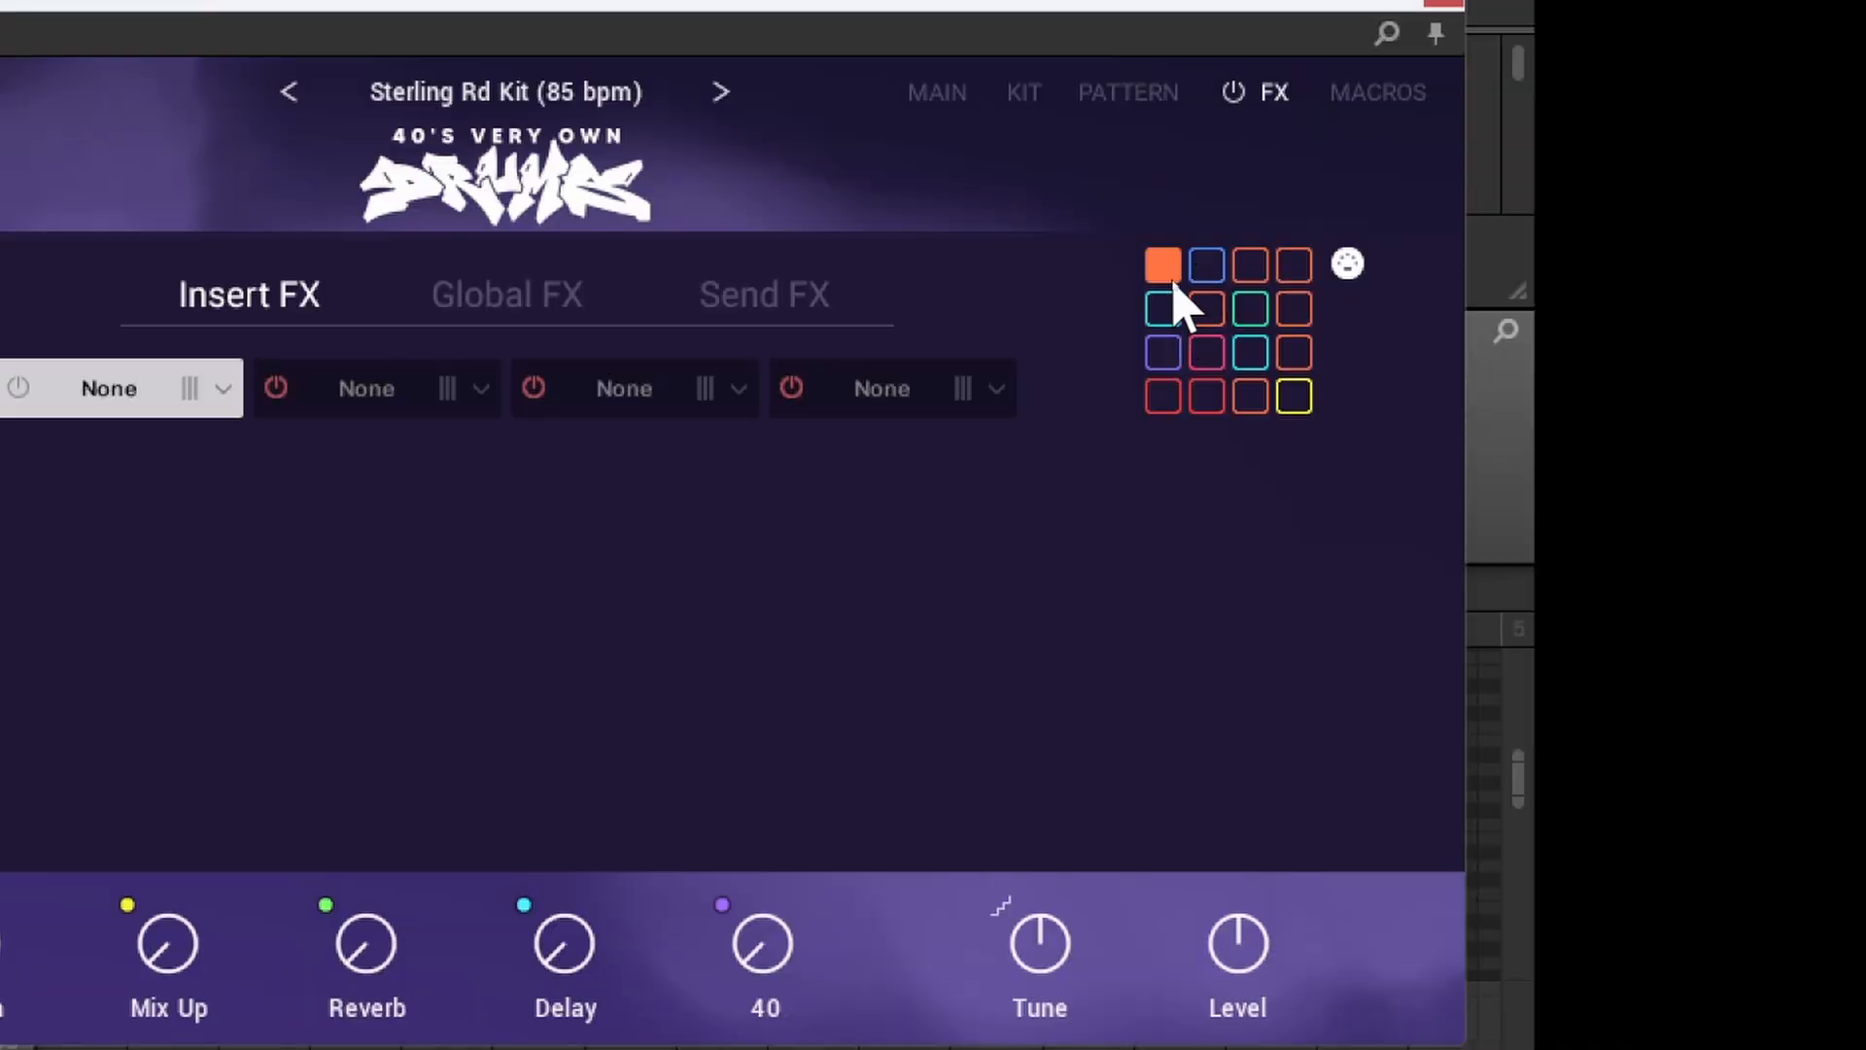
left_click(1028, 107)
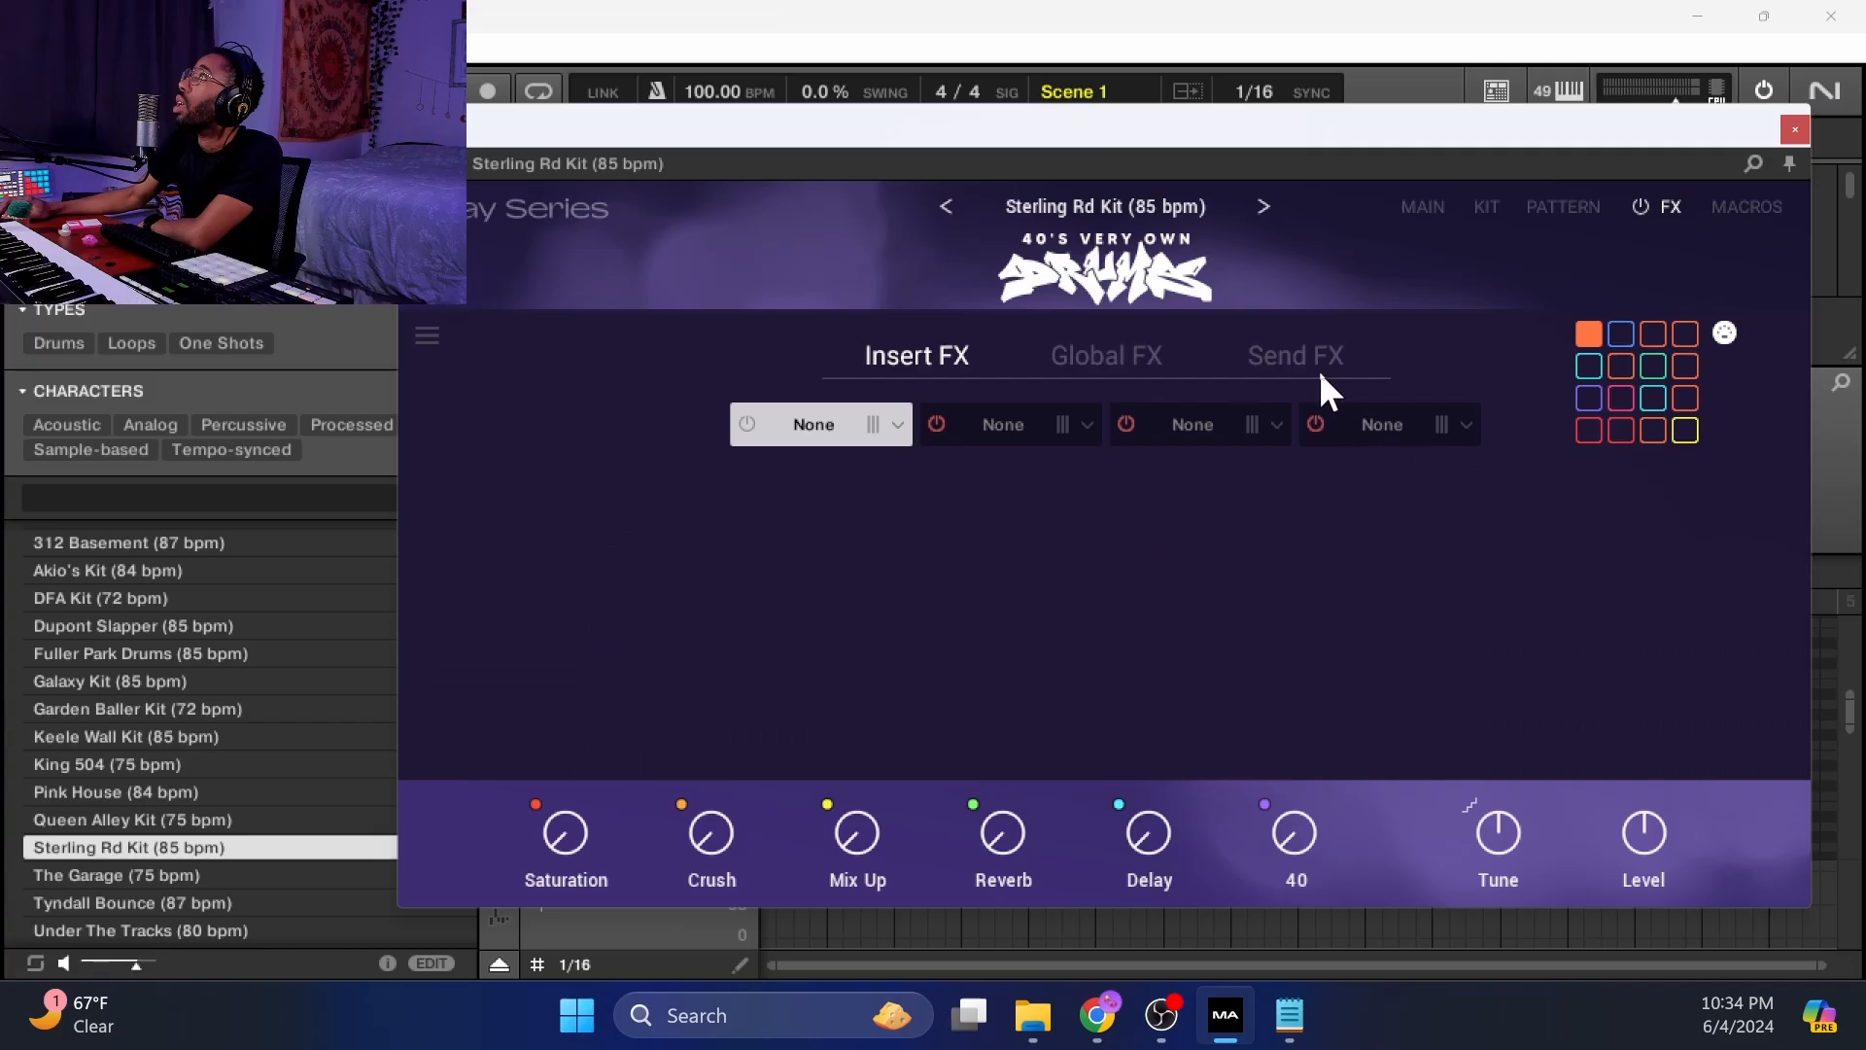
left_click(1309, 361)
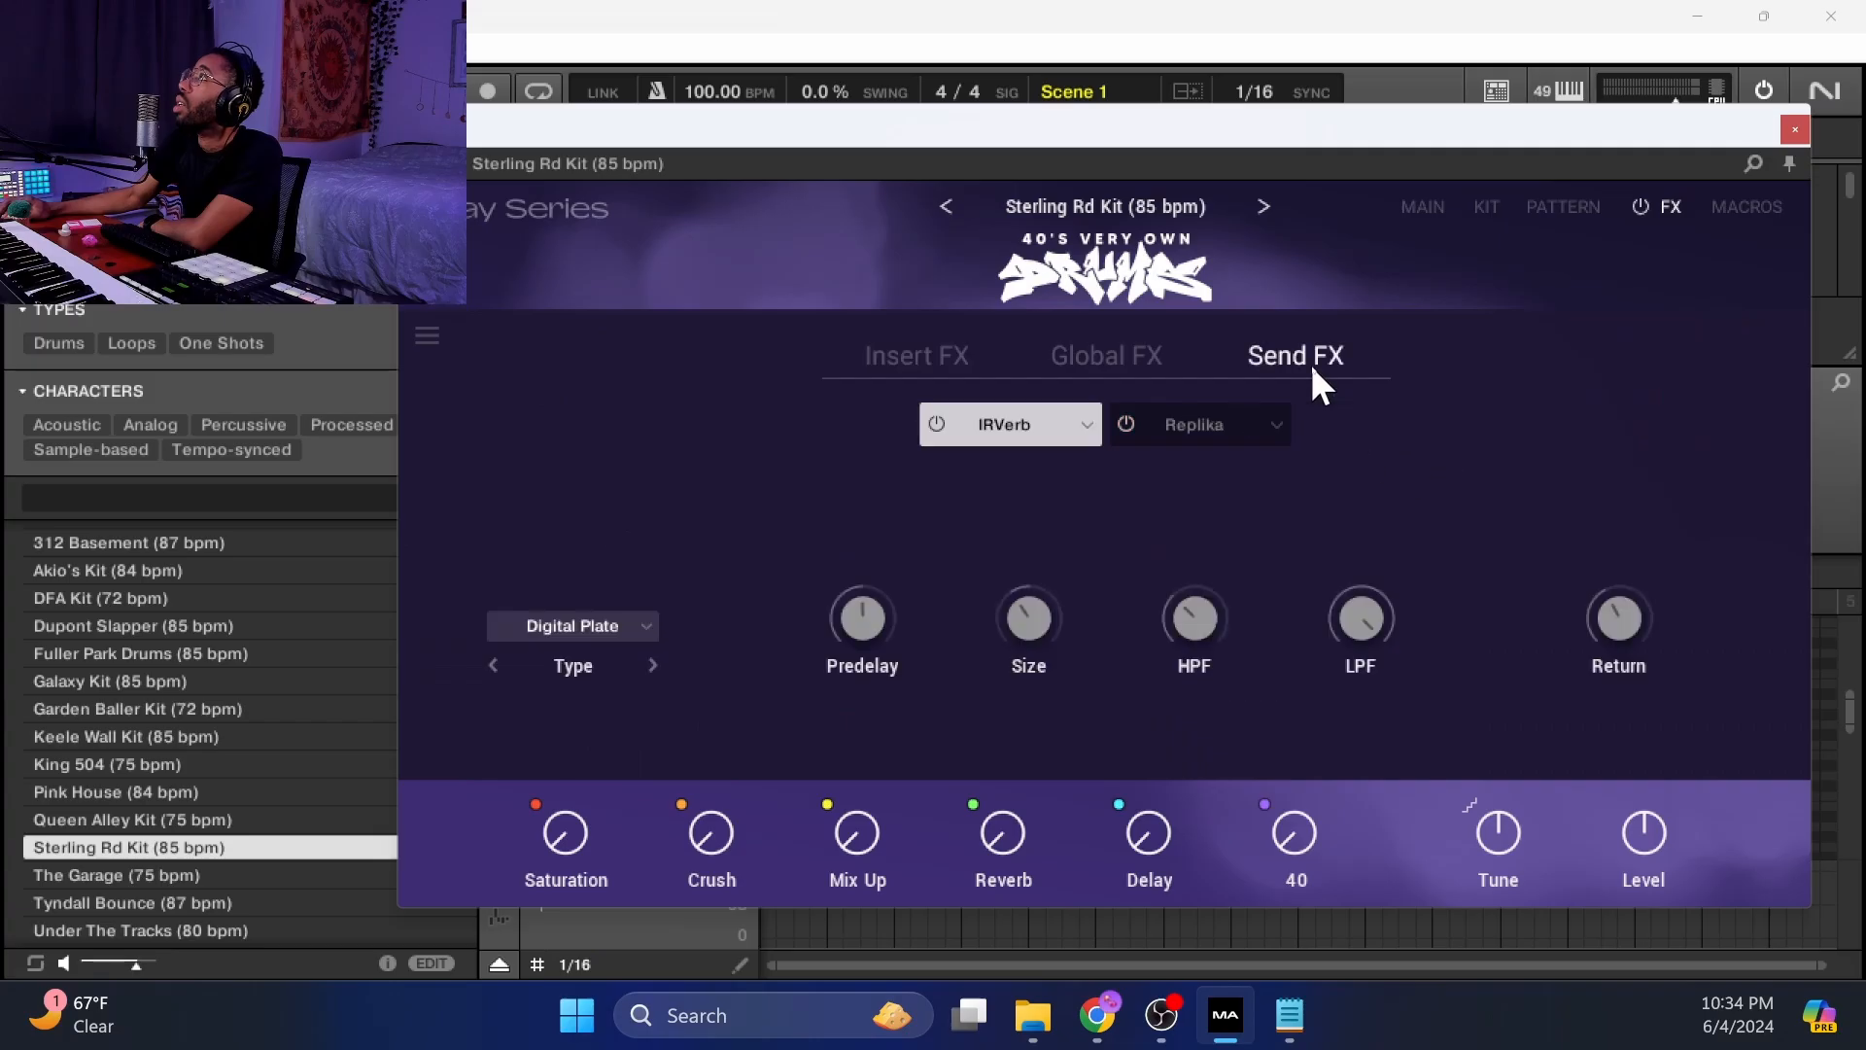
left_click(1118, 358)
left_click(1736, 216)
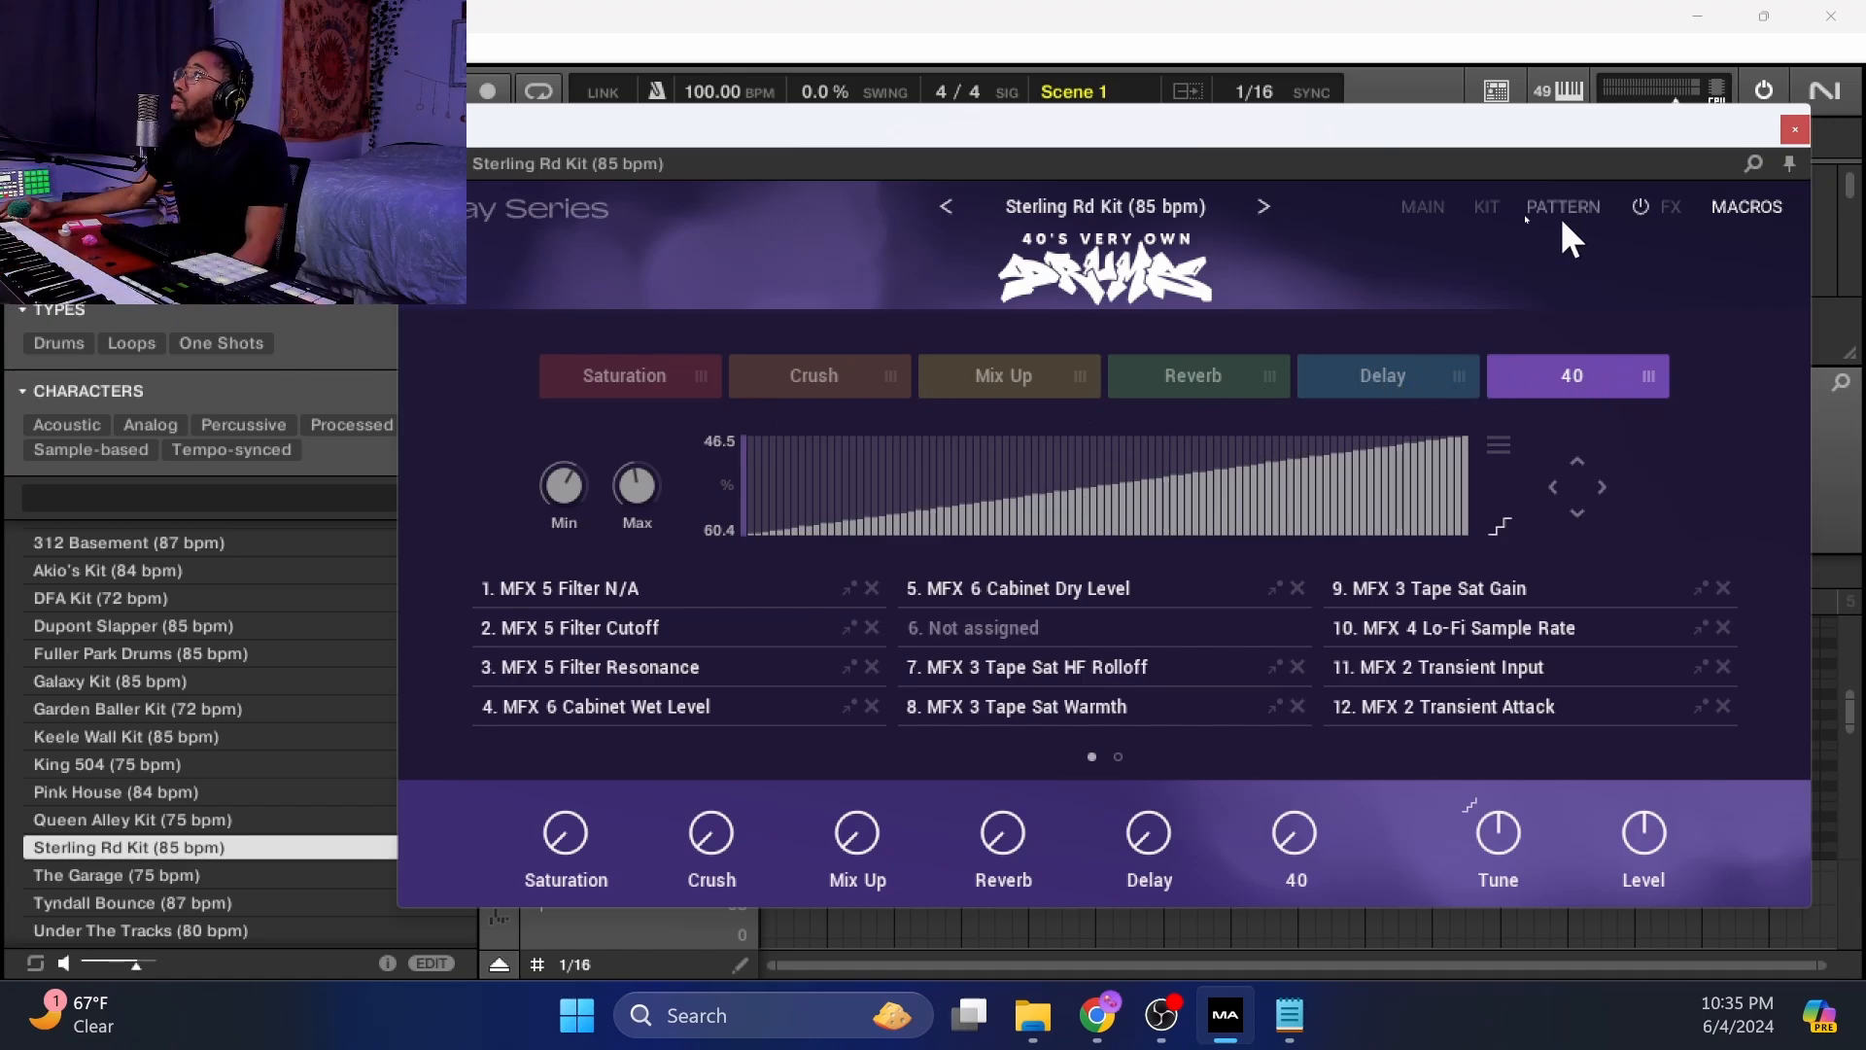
left_click(1420, 208)
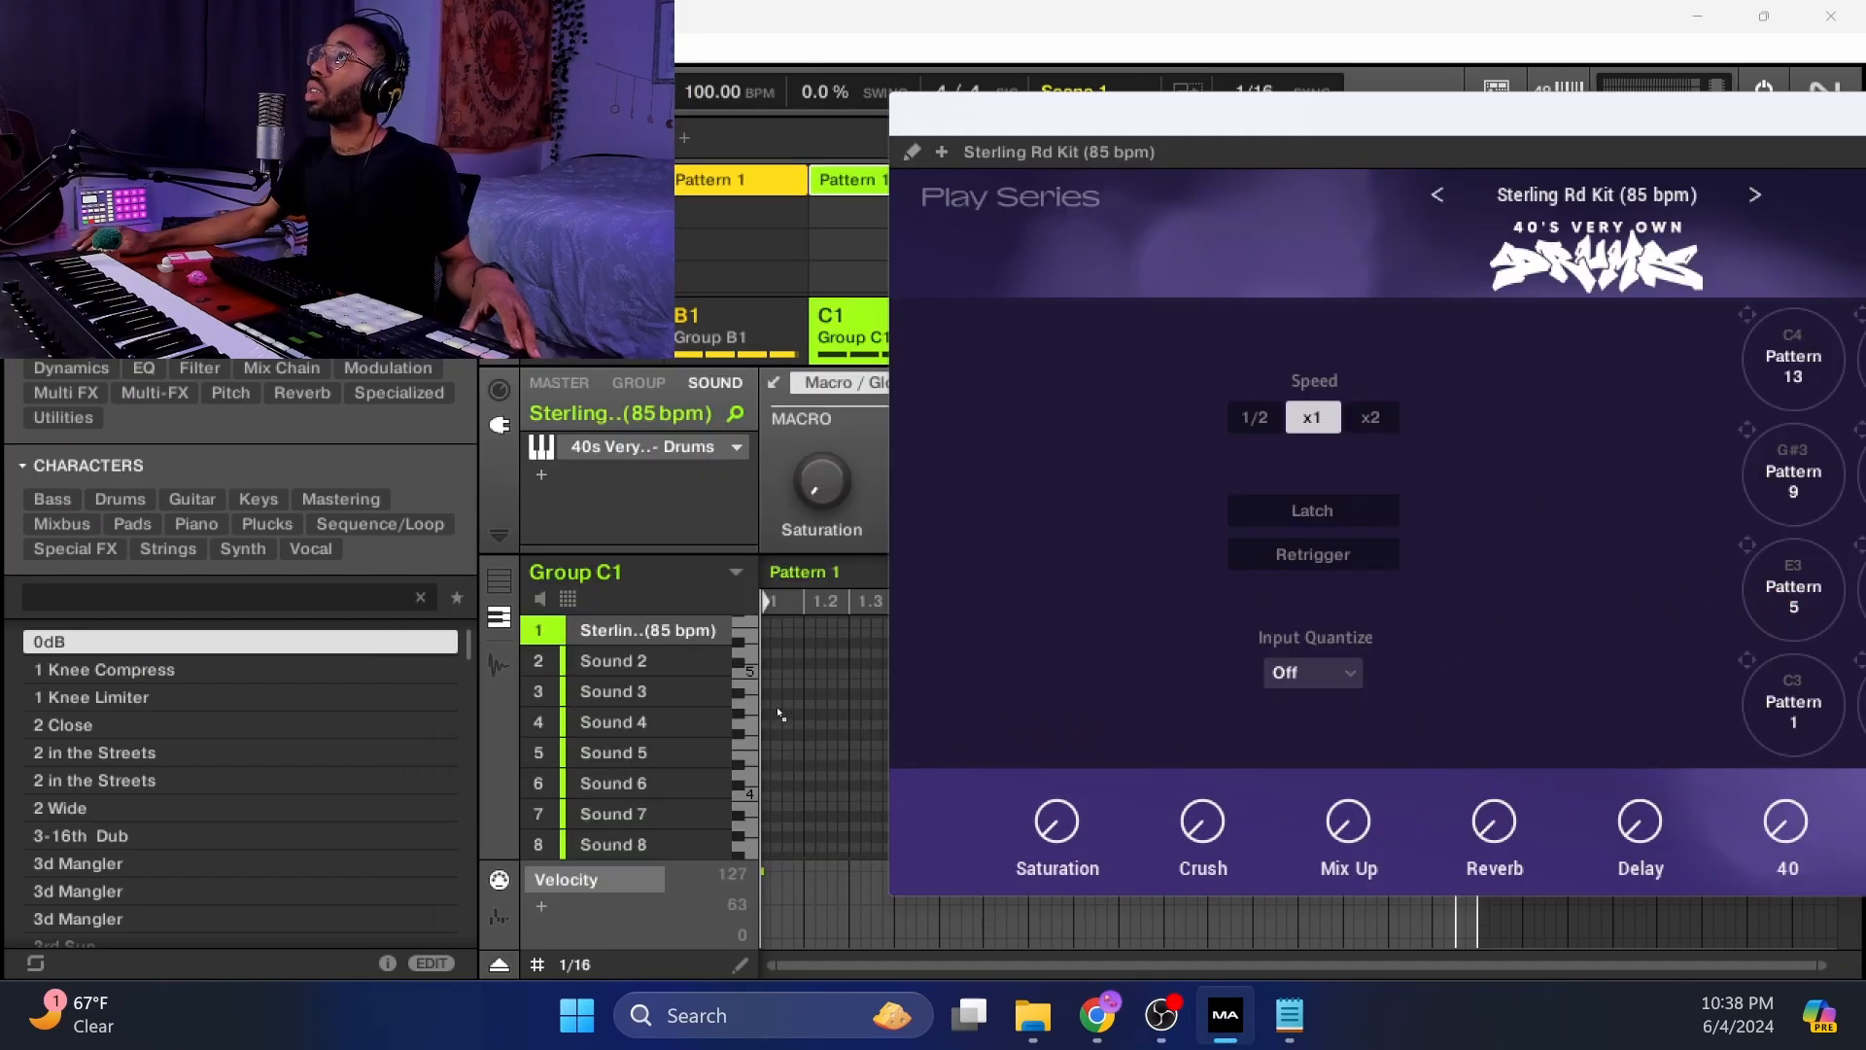
Examine the drum pattern played into the Maschine pattern editor.
left_click_drag(778, 709, 777, 710)
left_click(774, 382)
scroll(1202, 806, "down", 10)
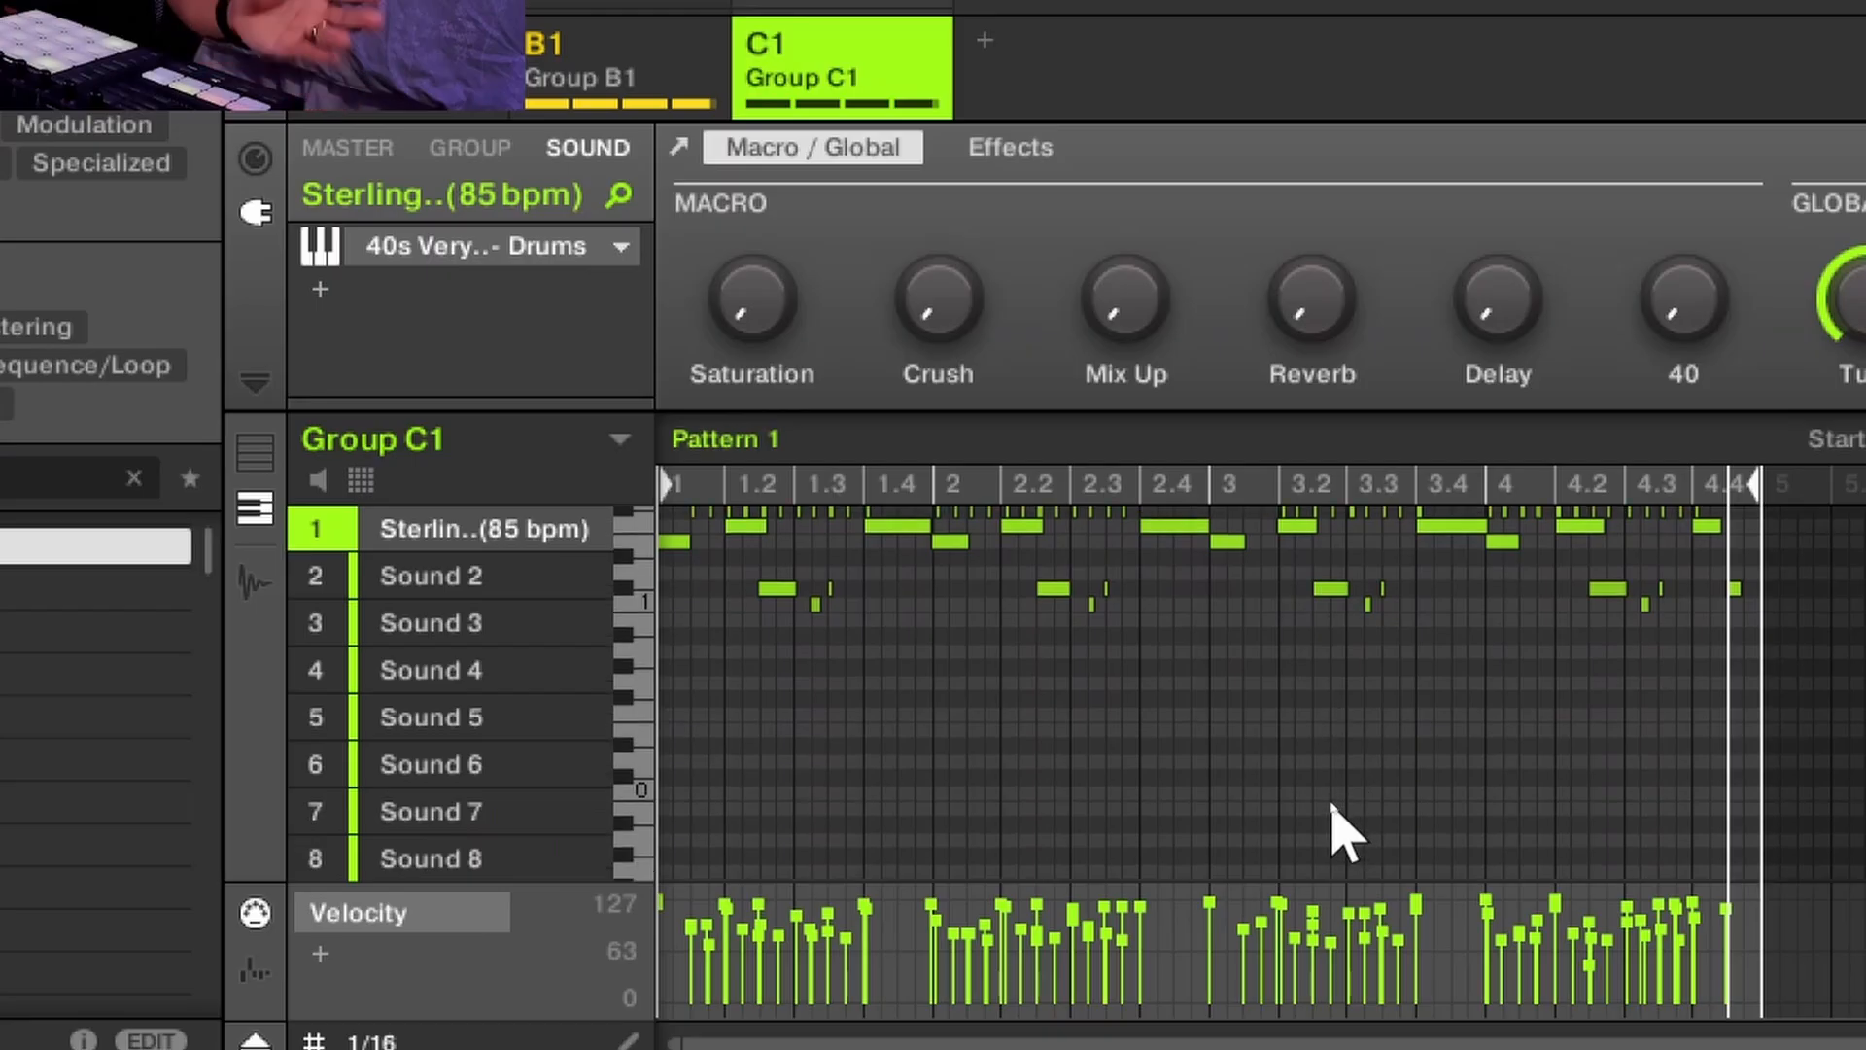
scroll(1180, 807, "up", 3)
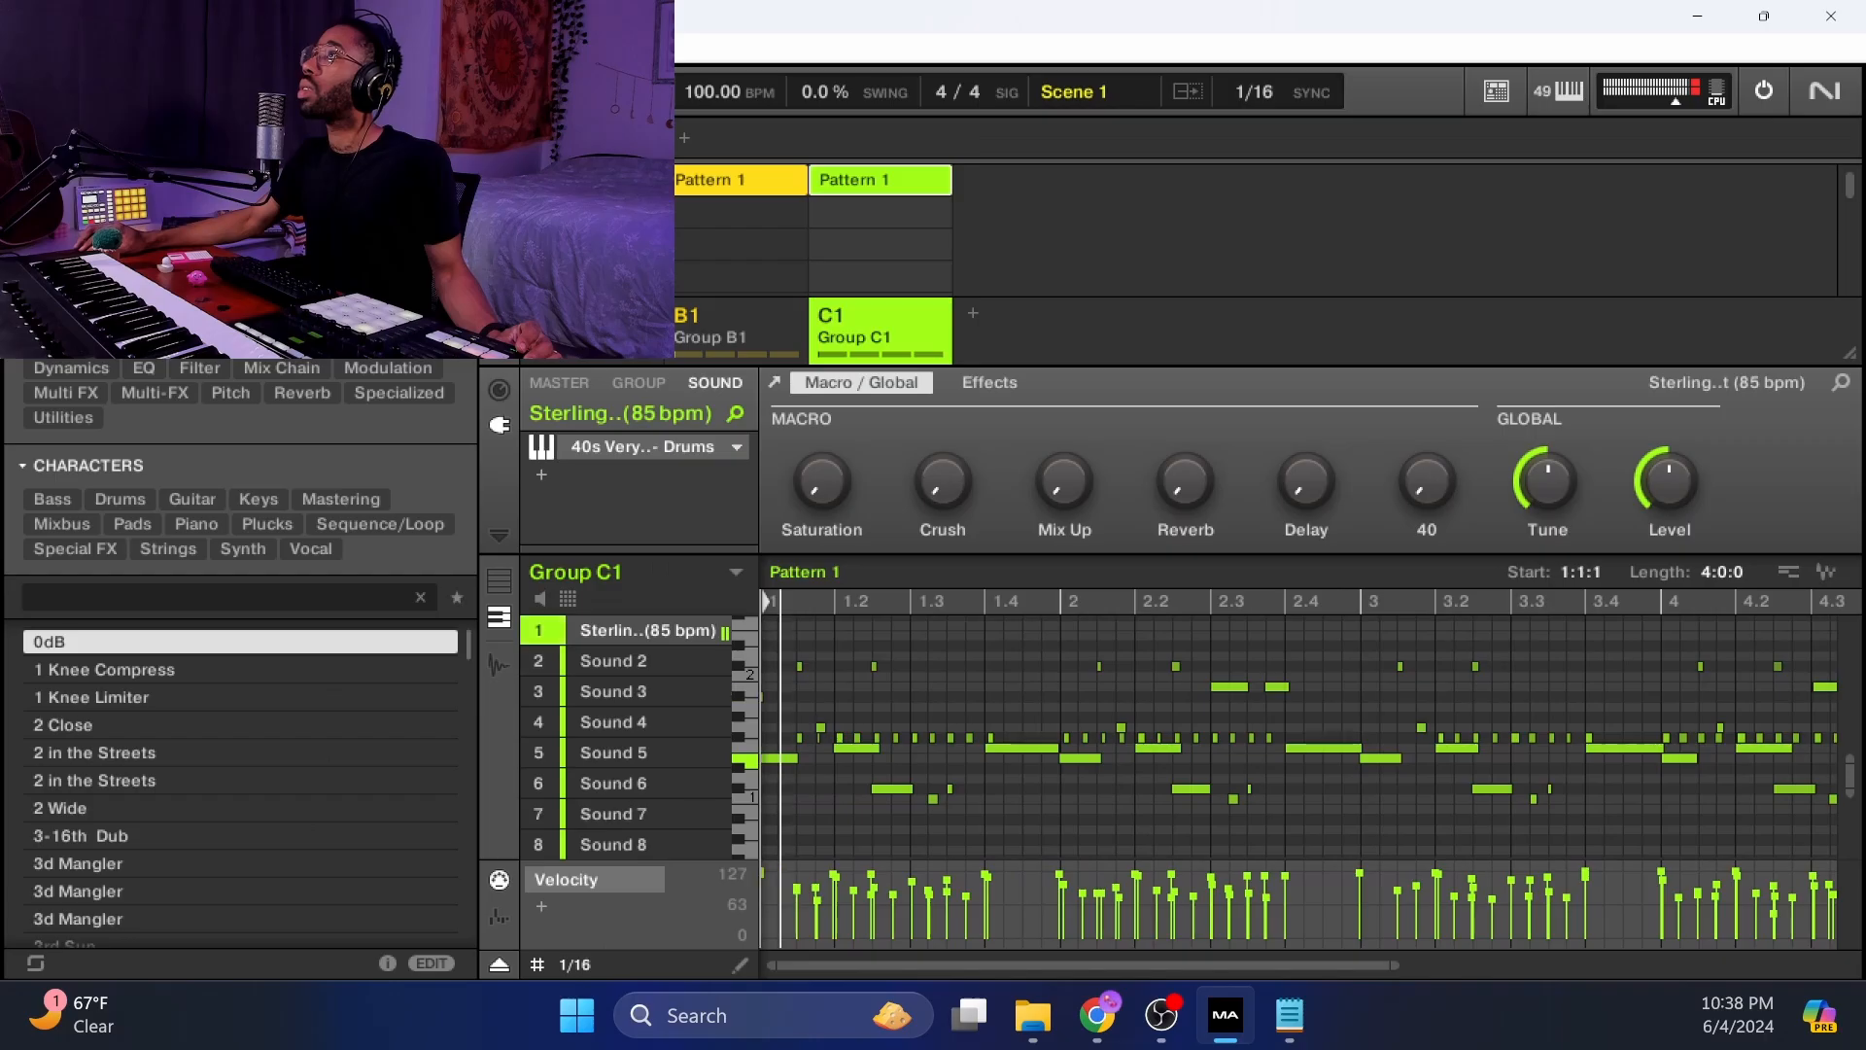
left_click_drag(923, 965, 917, 968)
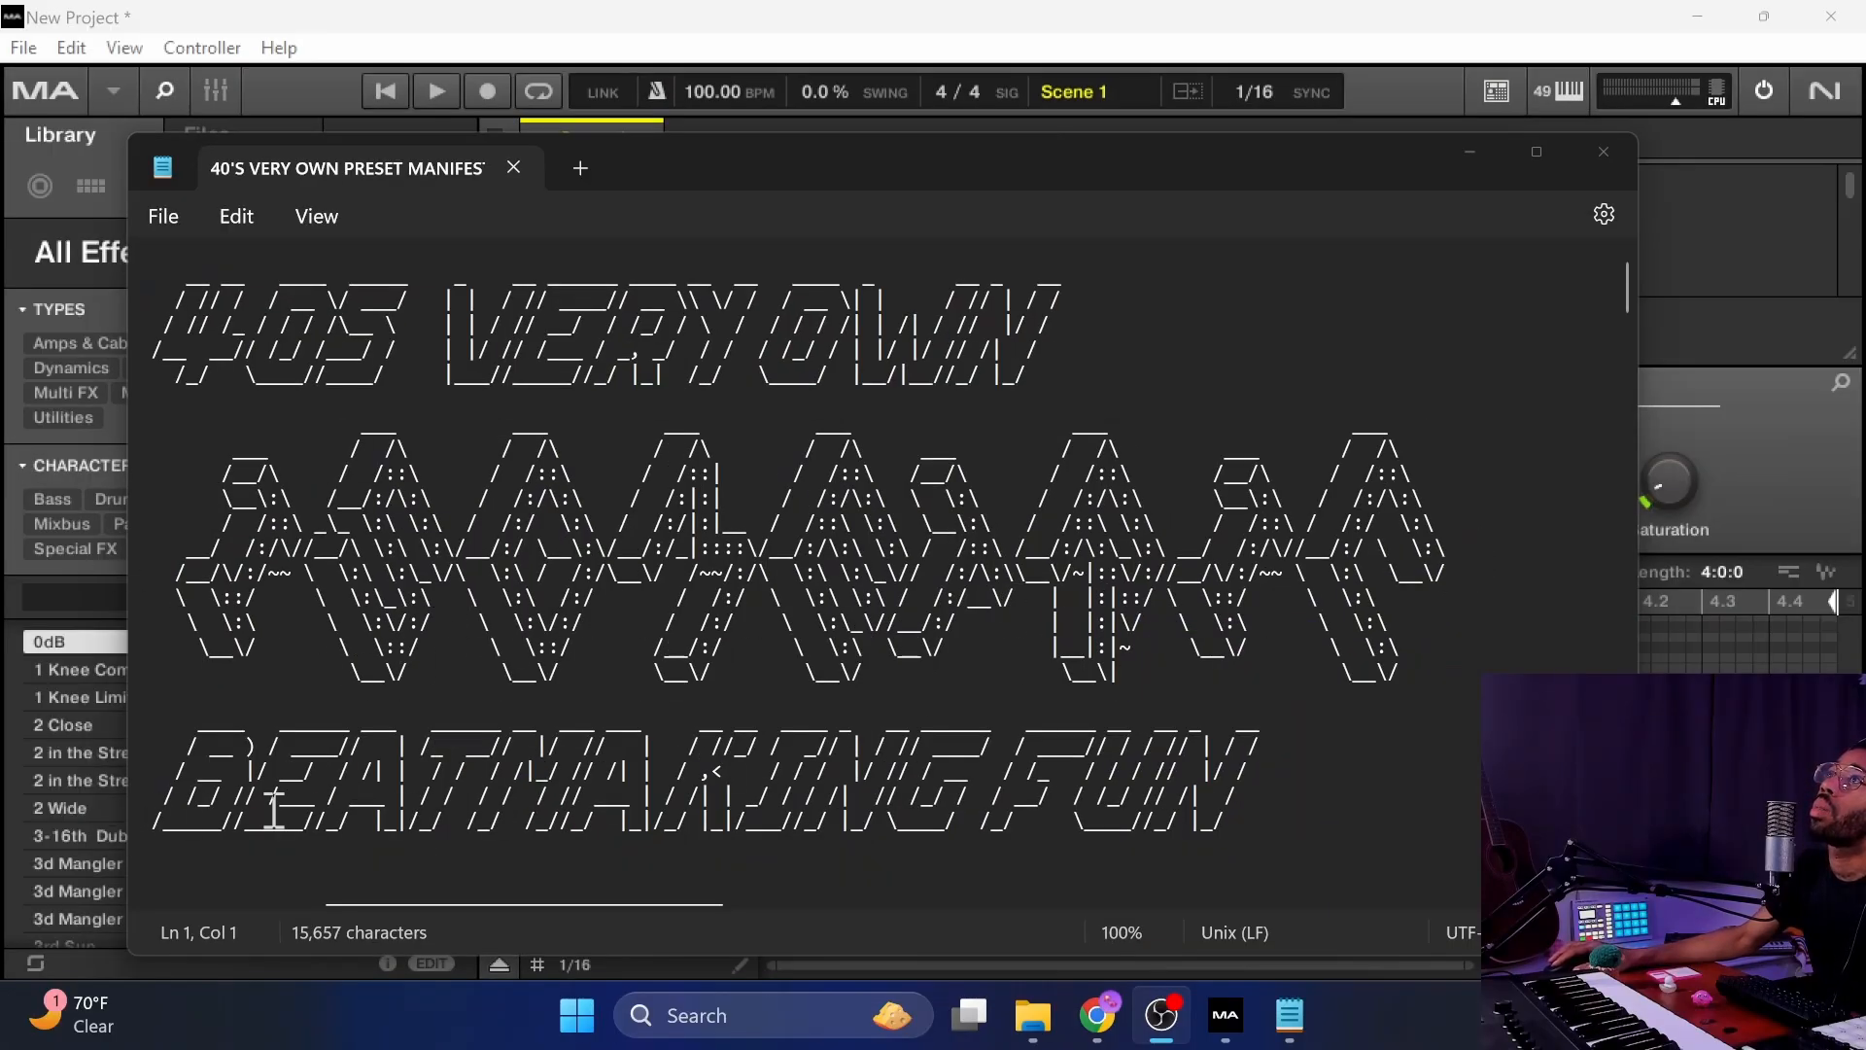
Read through the preset manifesto text file describing how to play each preset.
scroll(754, 778, "down", 12)
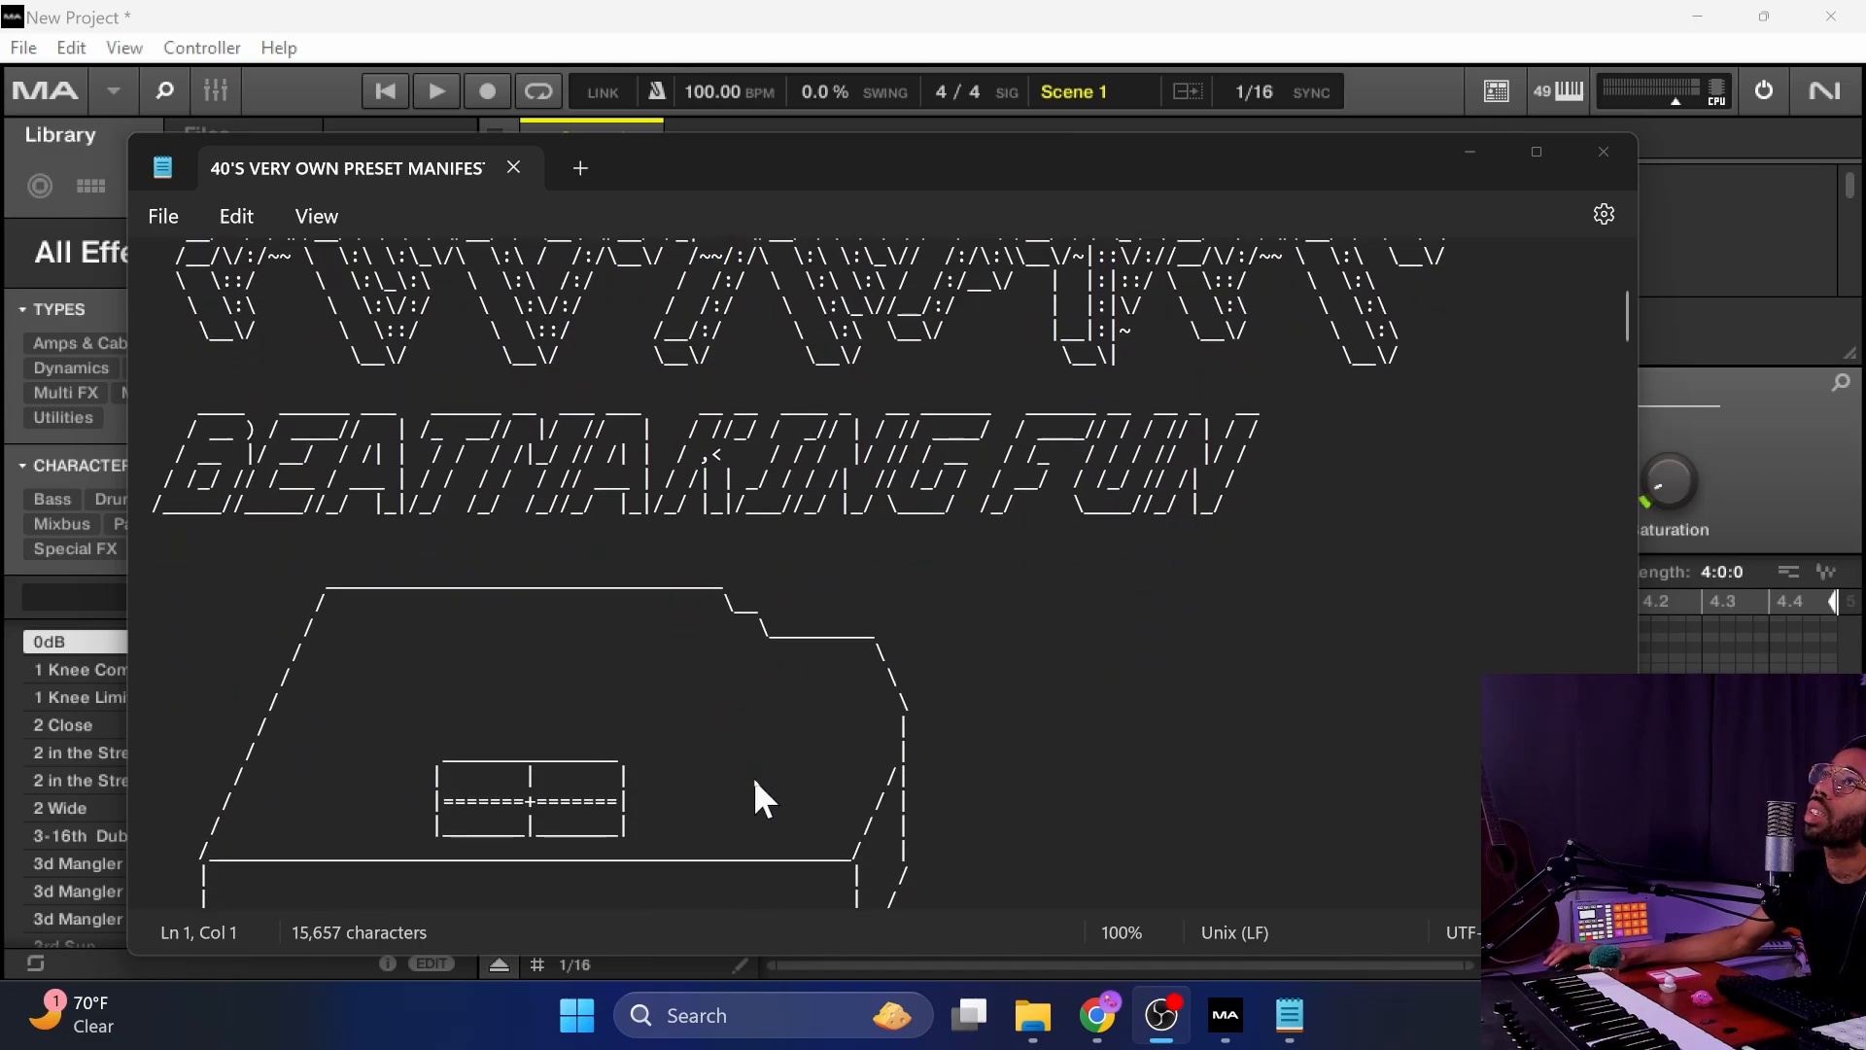
scroll(754, 777, "down", 4)
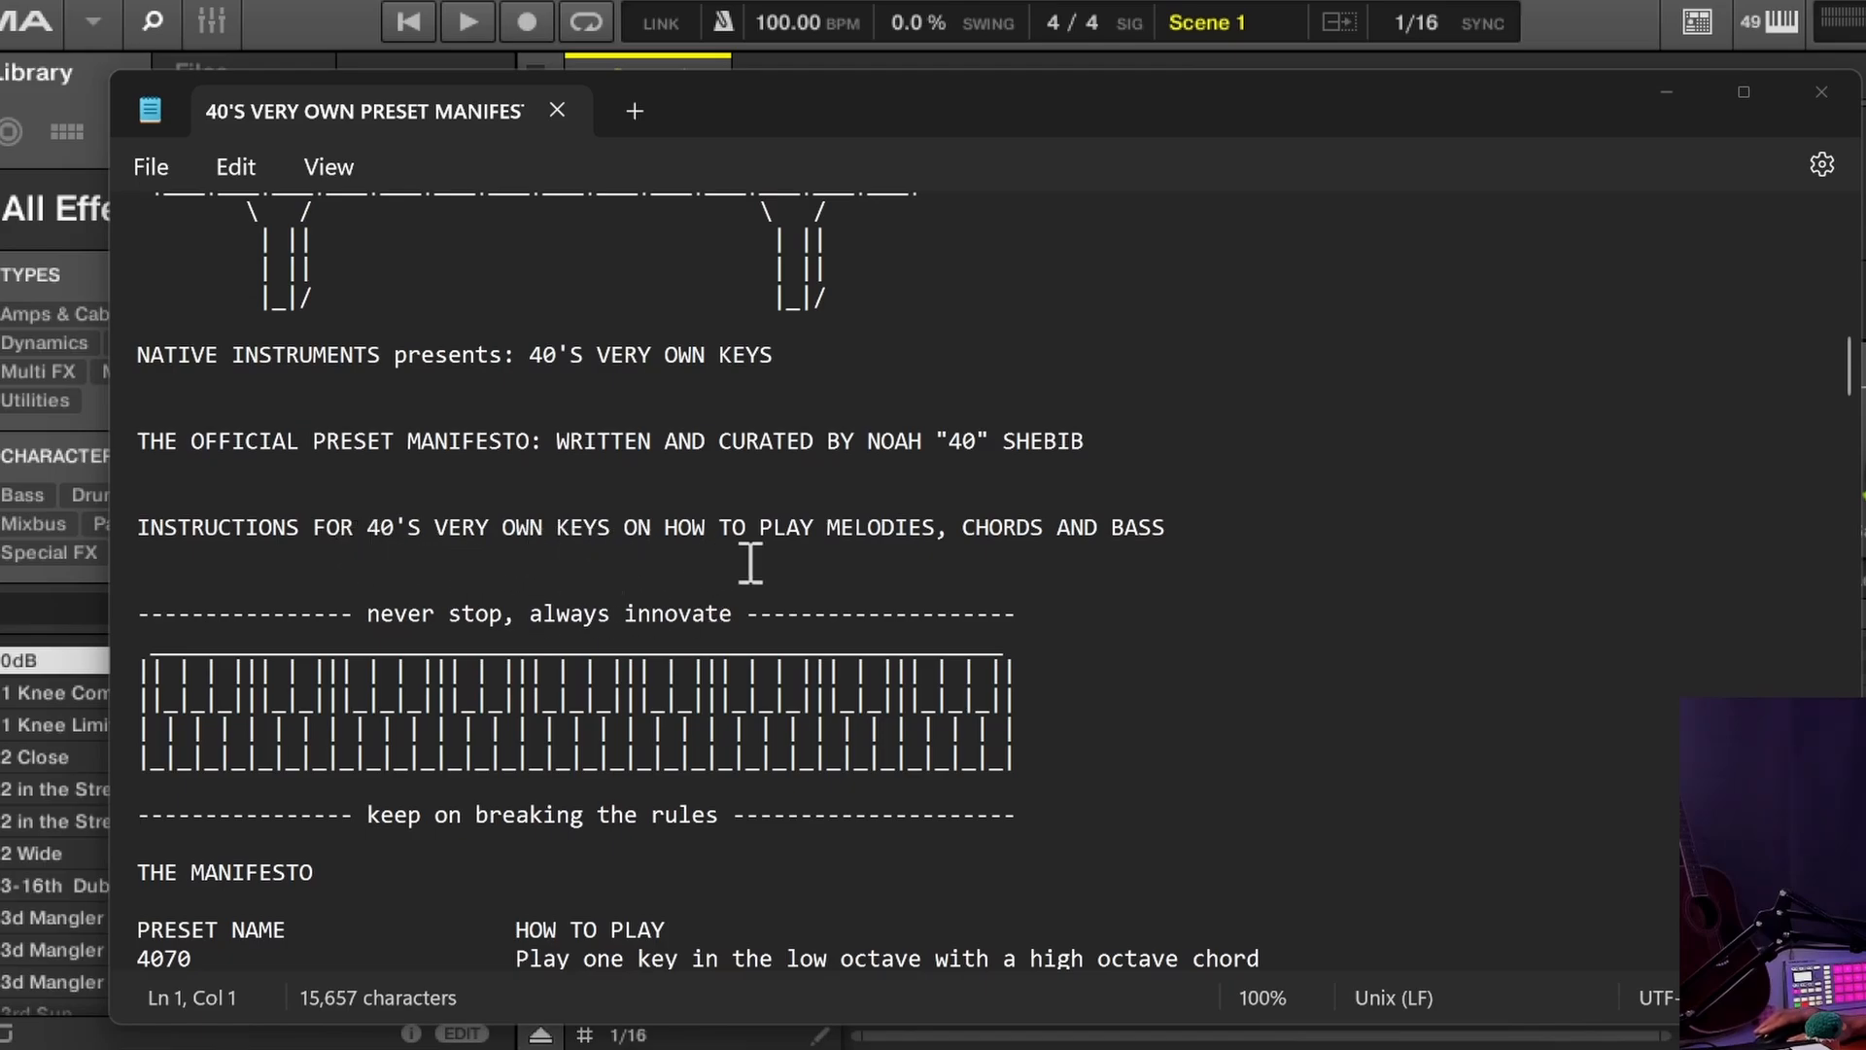
scroll(768, 559, "down", 1)
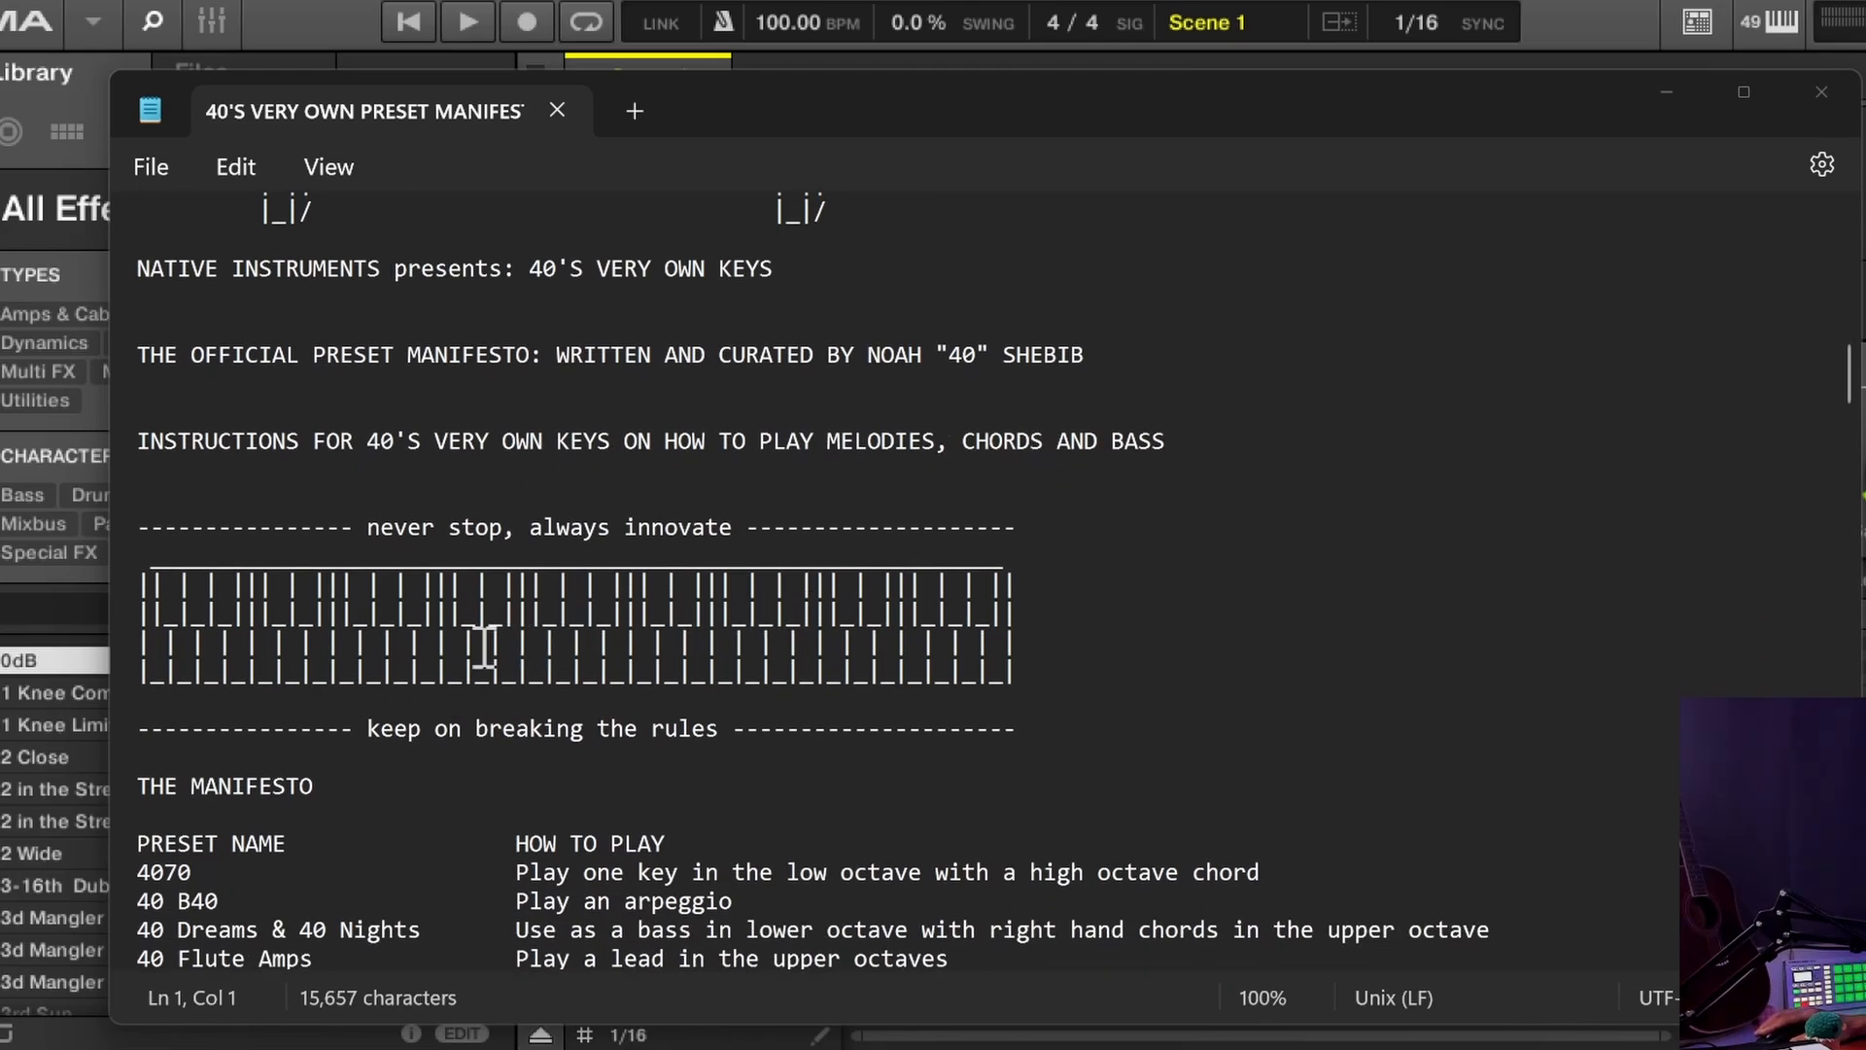
scroll(476, 622, "down", 3)
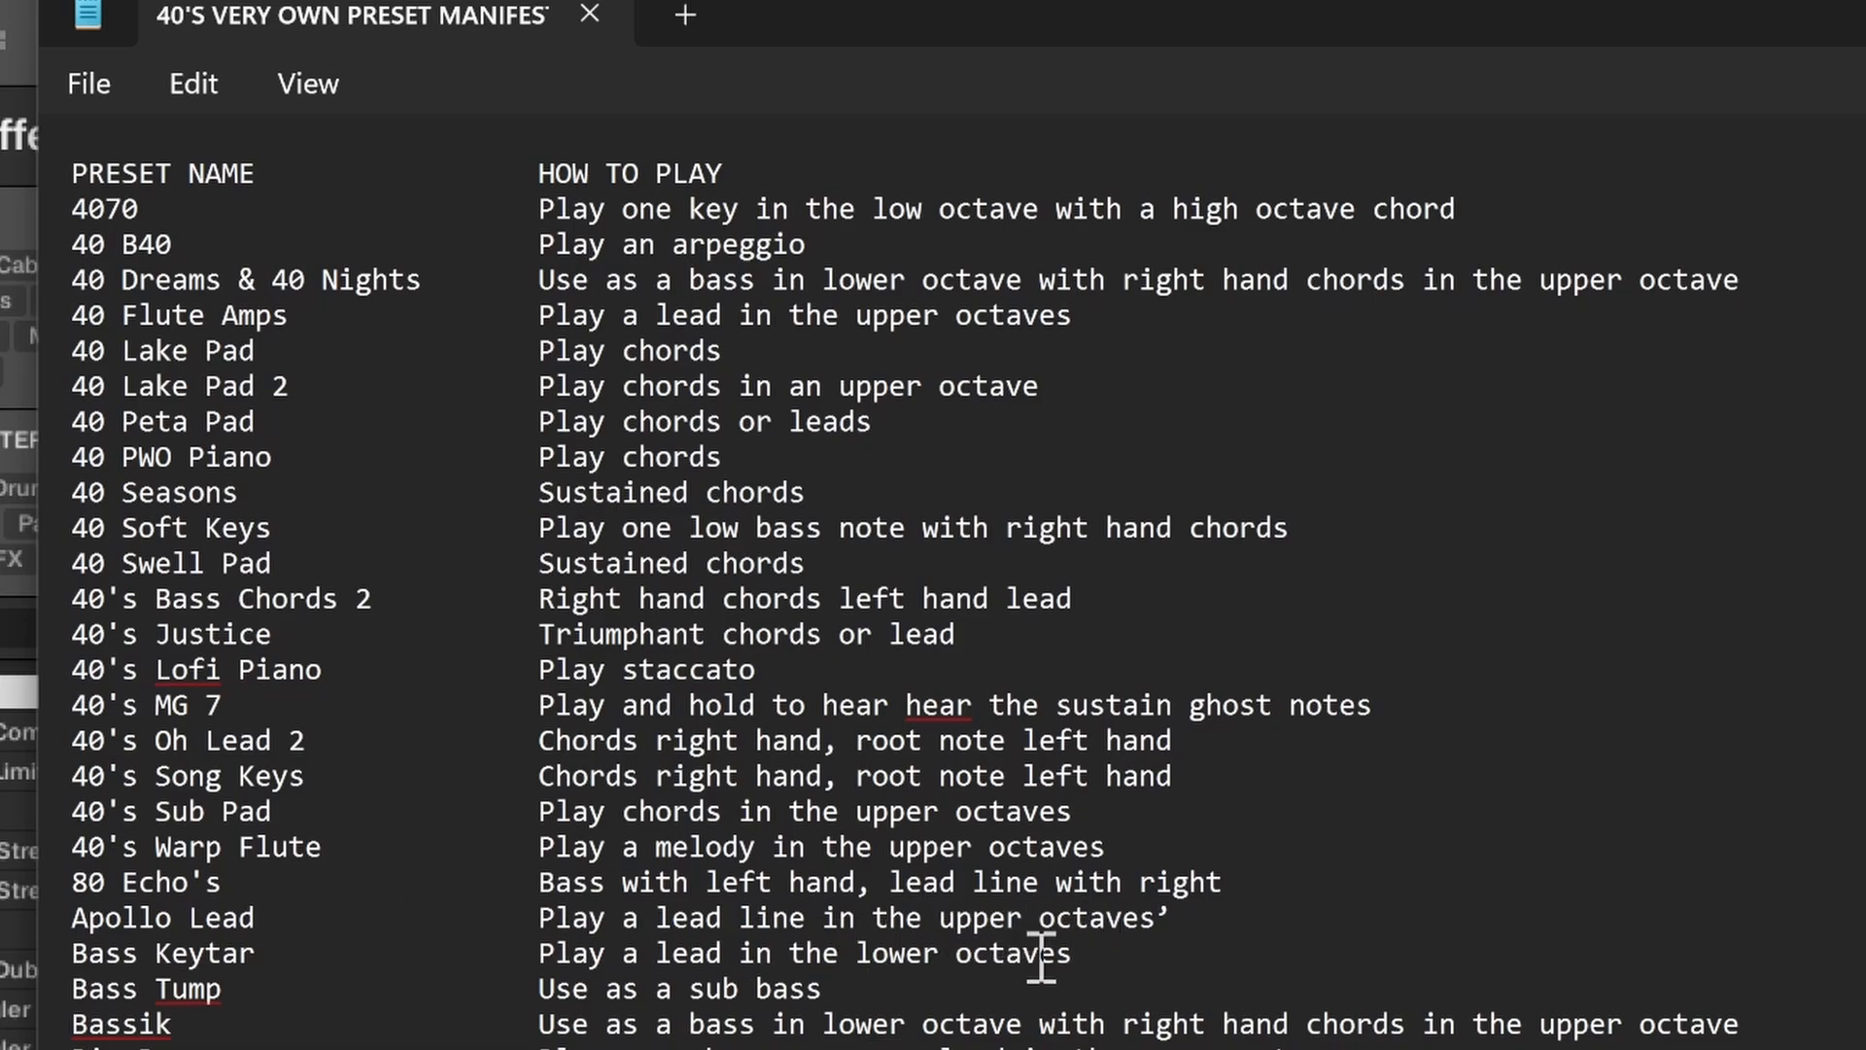
scroll(1012, 967, "down", 1)
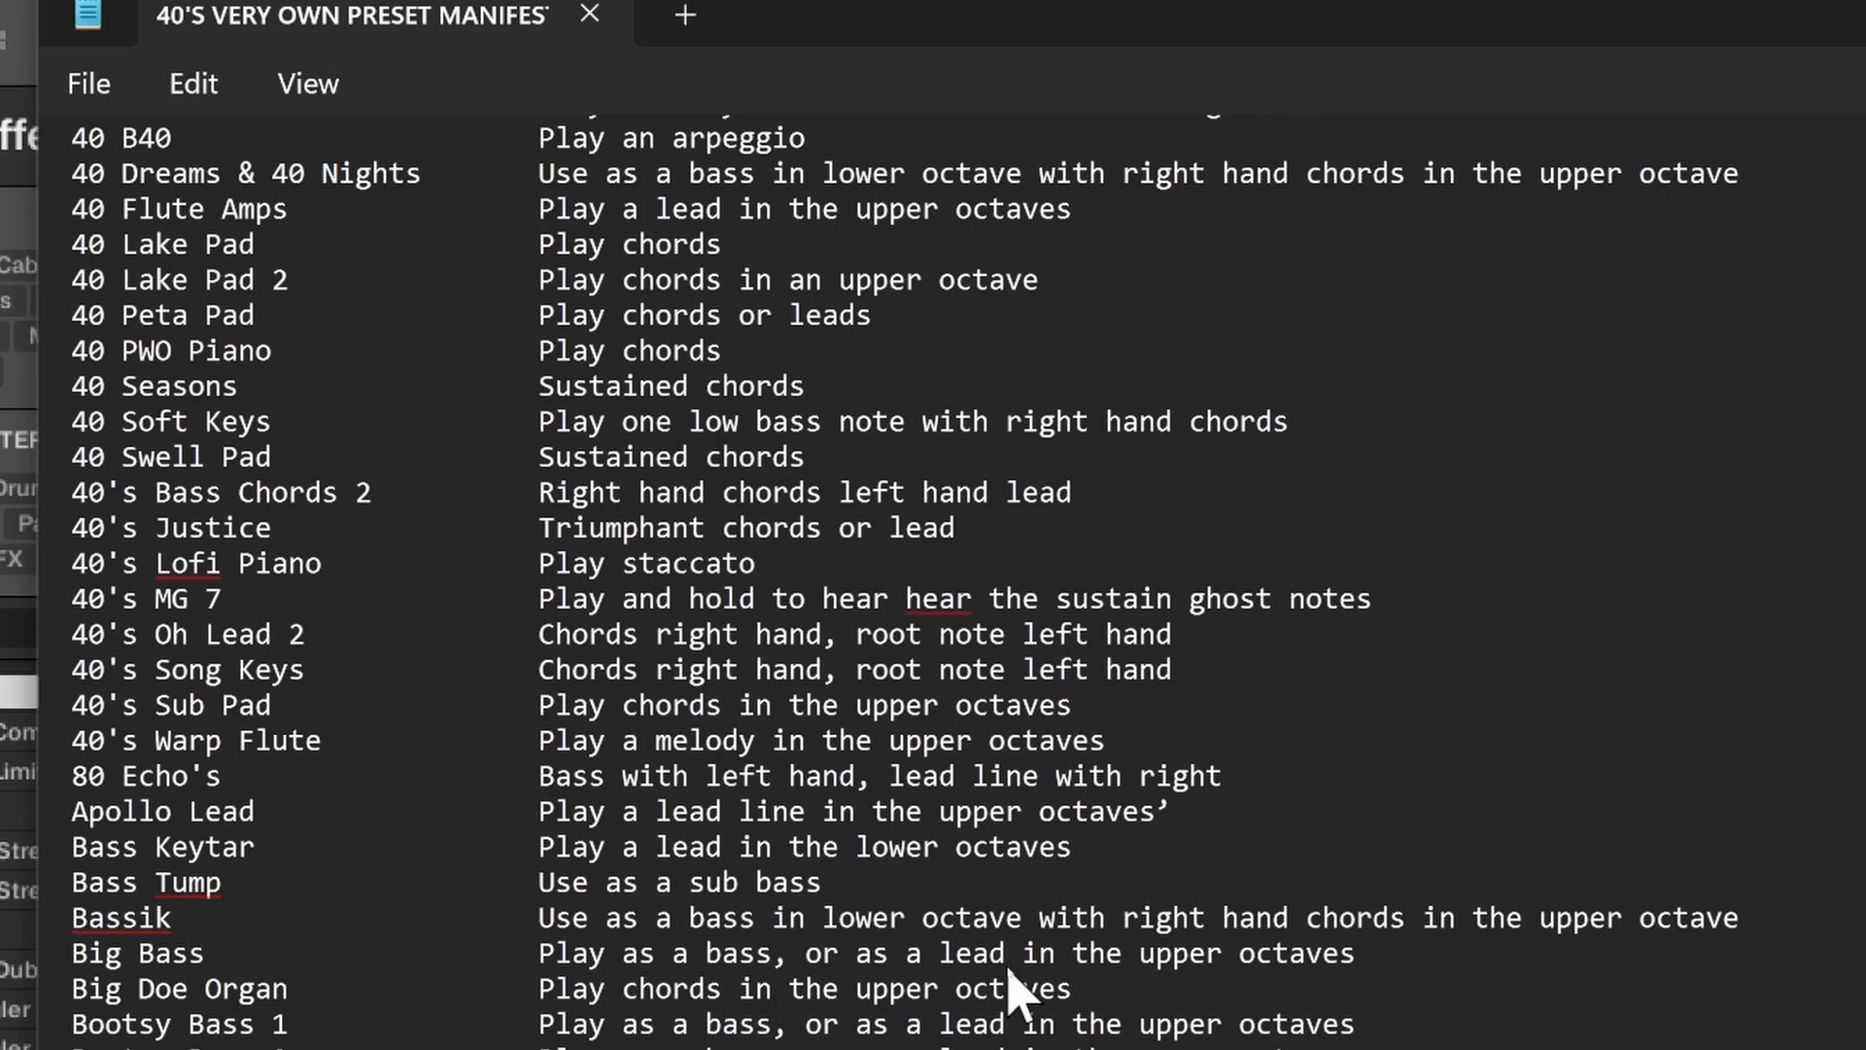
scroll(1009, 970, "down", 8)
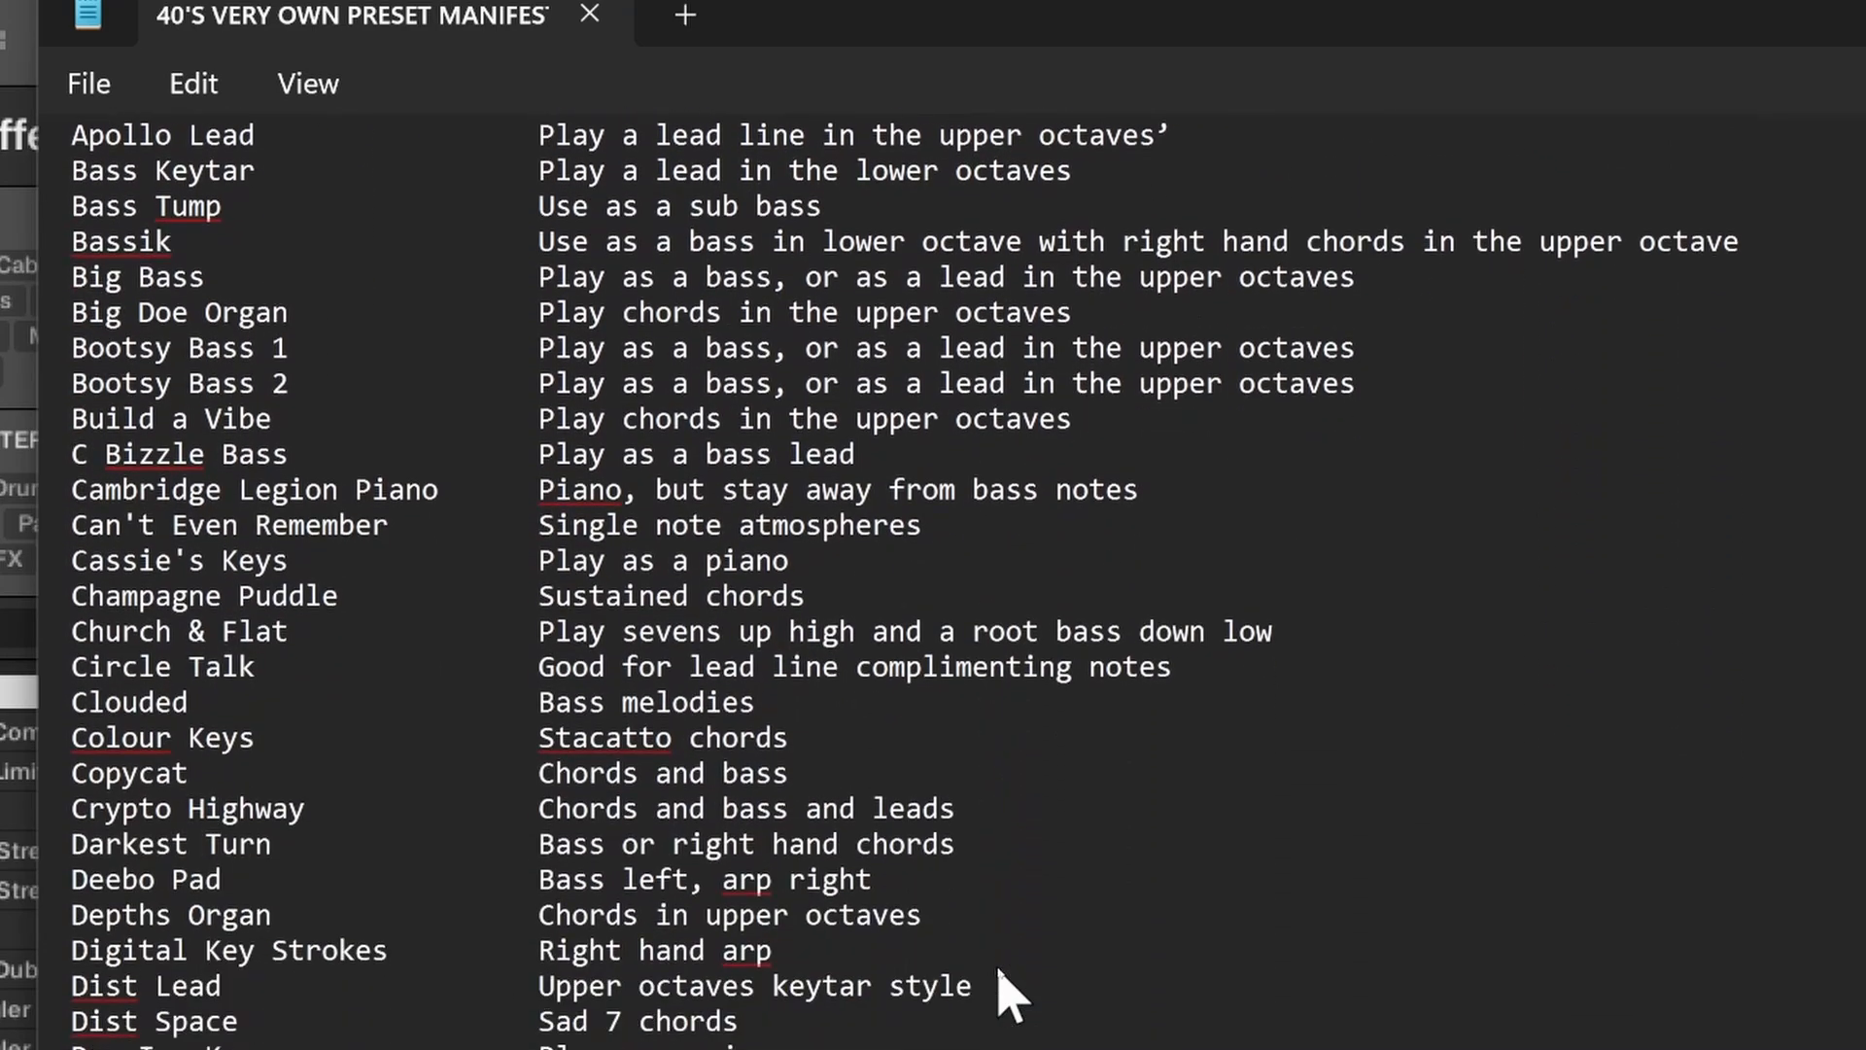
scroll(1007, 983, "down", 20)
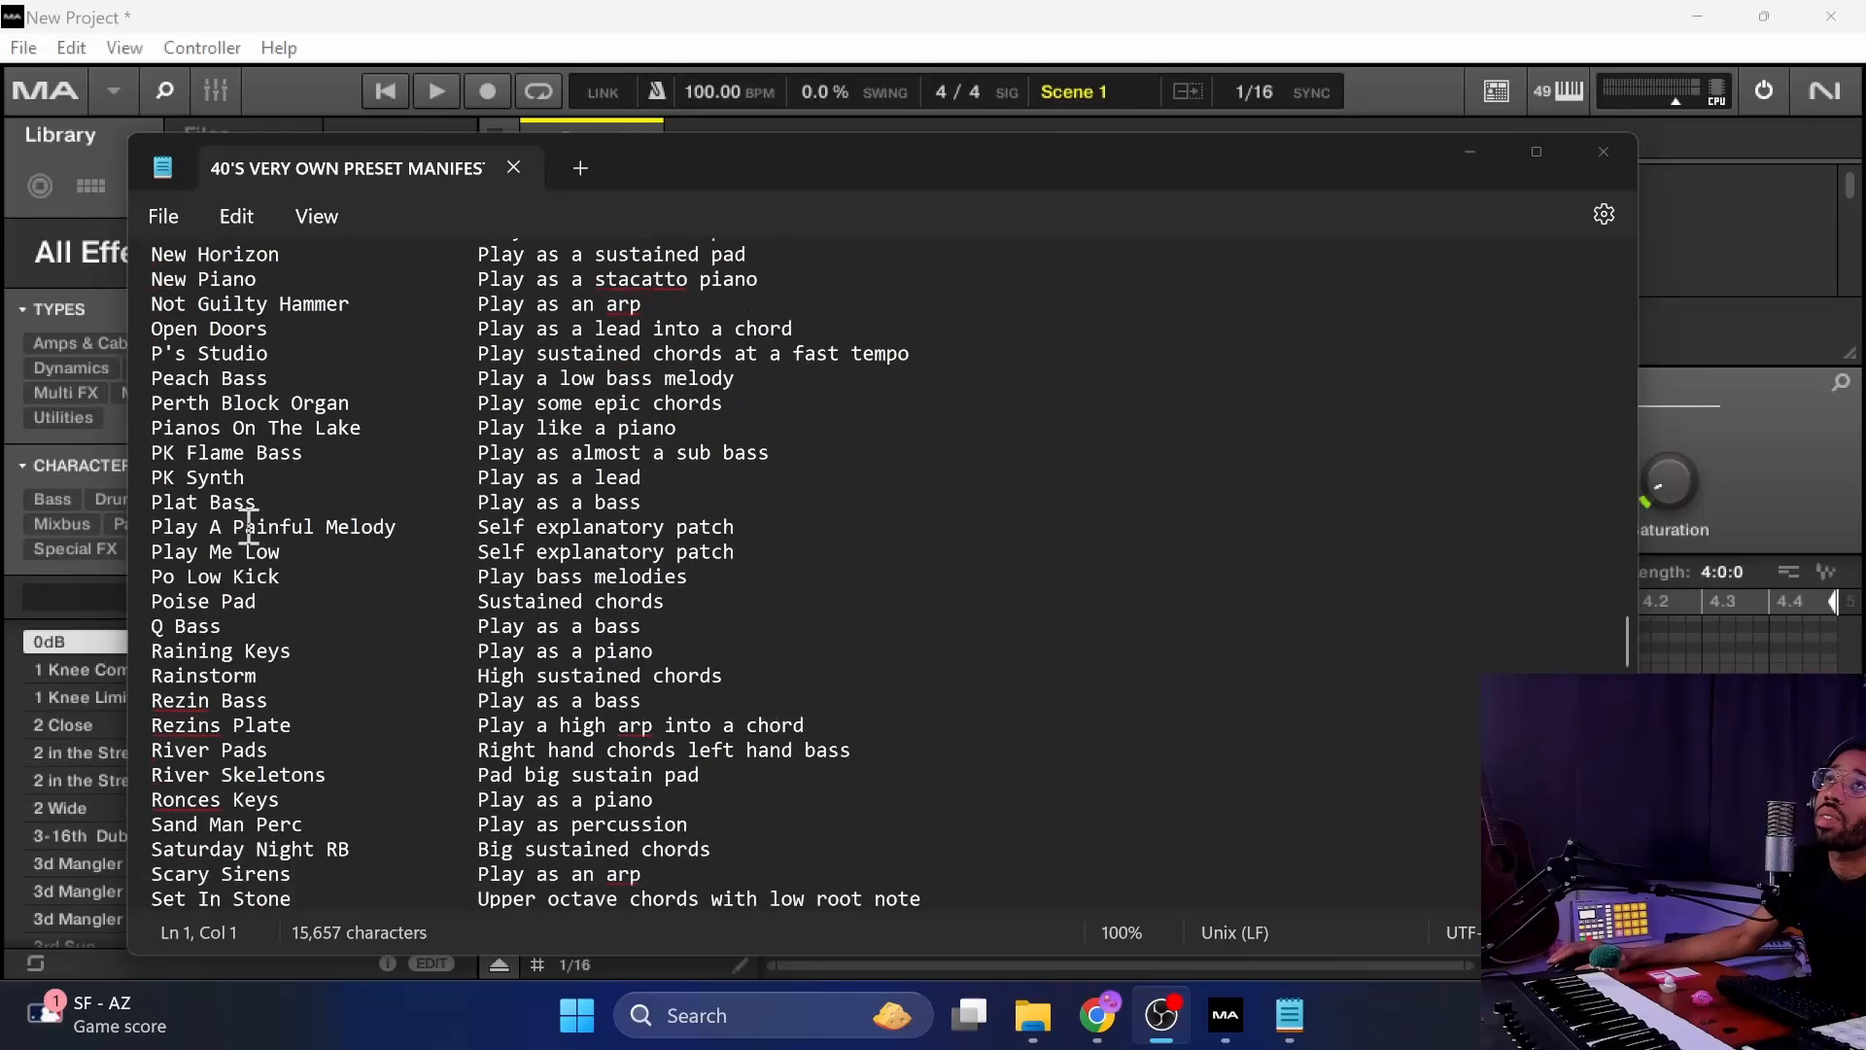